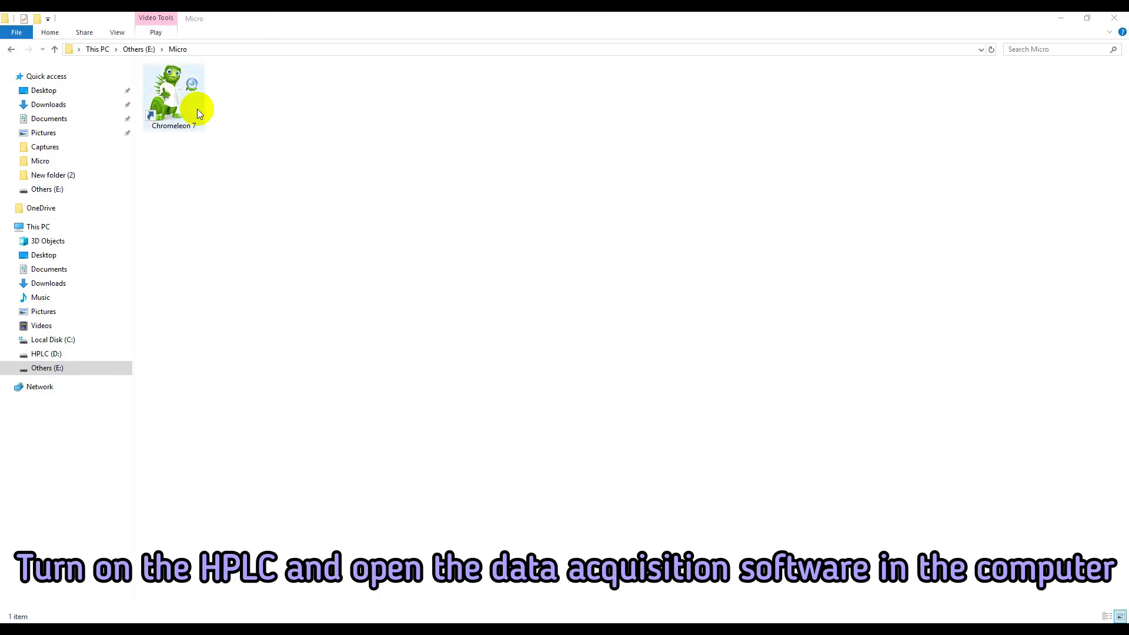
# Launch Chromeleon 7 and connect the pump, autosampler, column oven and UV detector
pyautogui.doubleClick(185, 107)
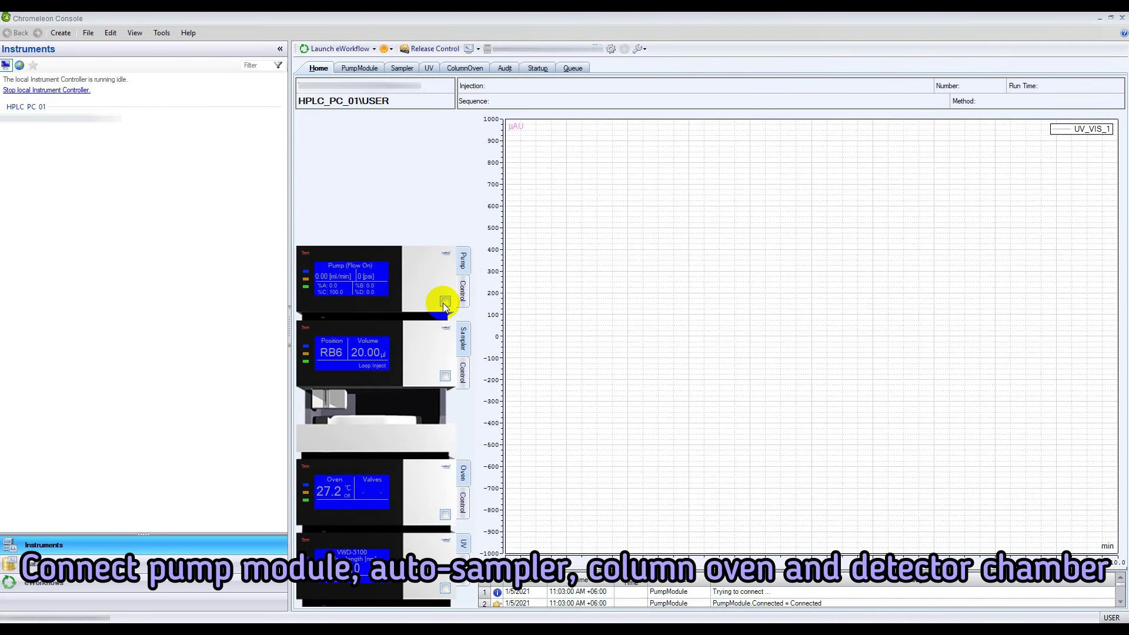
pyautogui.click(444, 301)
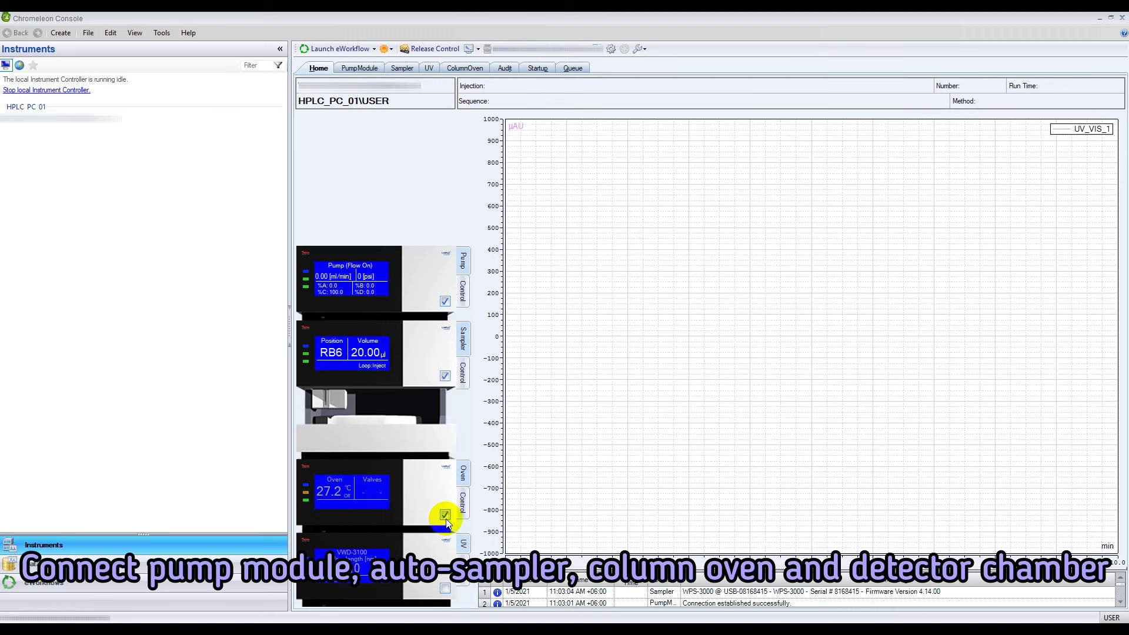
pyautogui.click(445, 589)
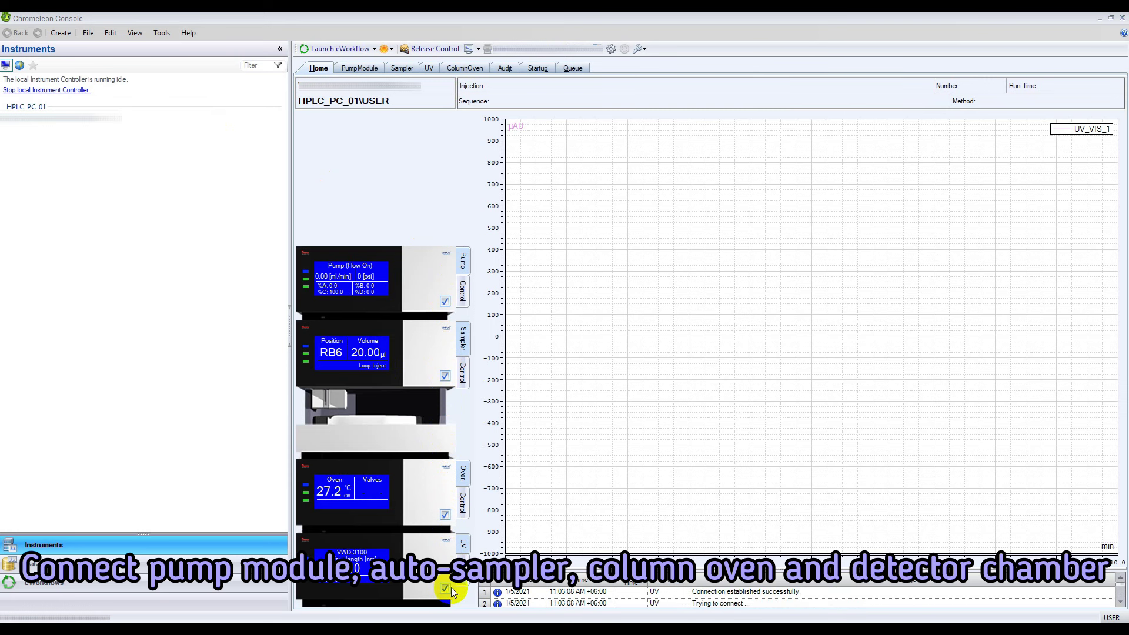
pyautogui.click(354, 72)
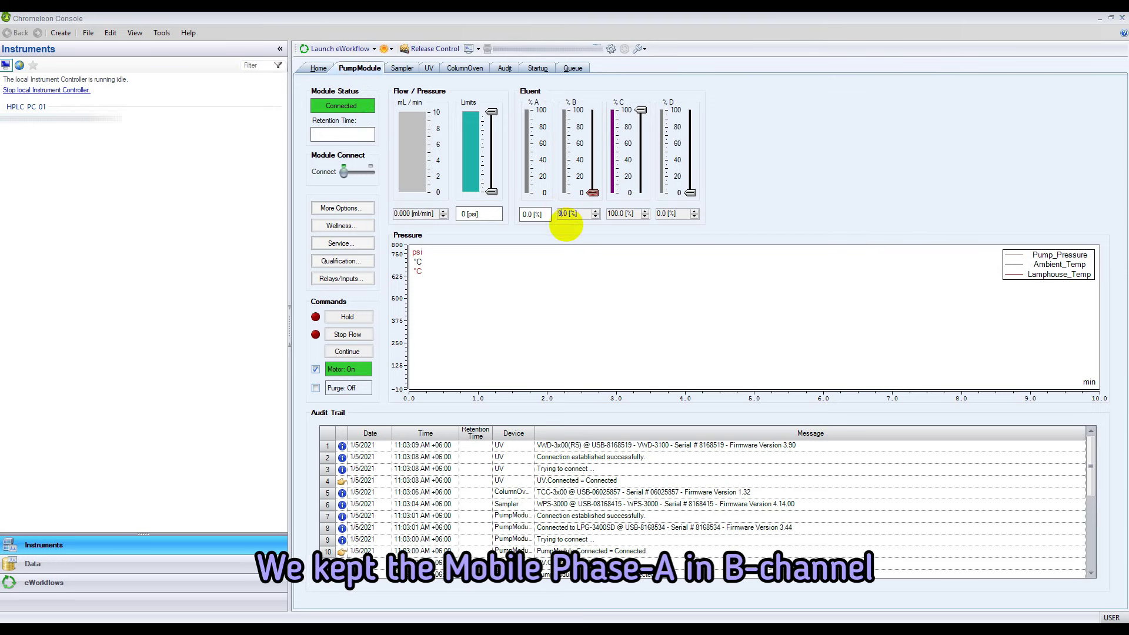
# Set the pump composition to 90% B, 10% A, 0% C at 1.000 ml/min flow
pyautogui.write('0')
pyautogui.press('Return')
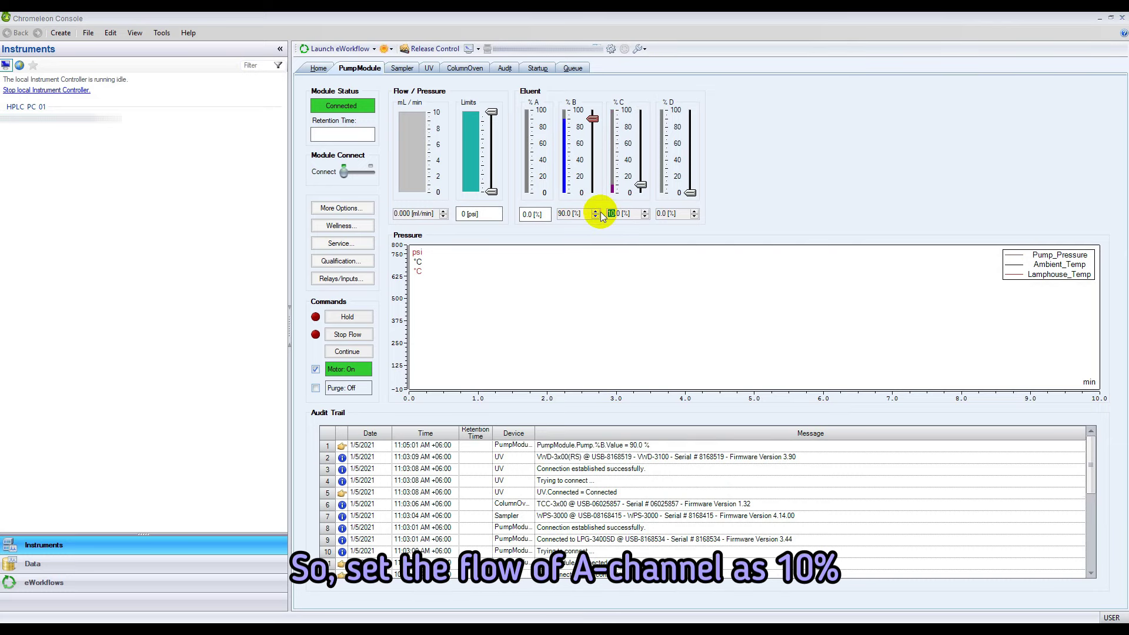
pyautogui.press('Return')
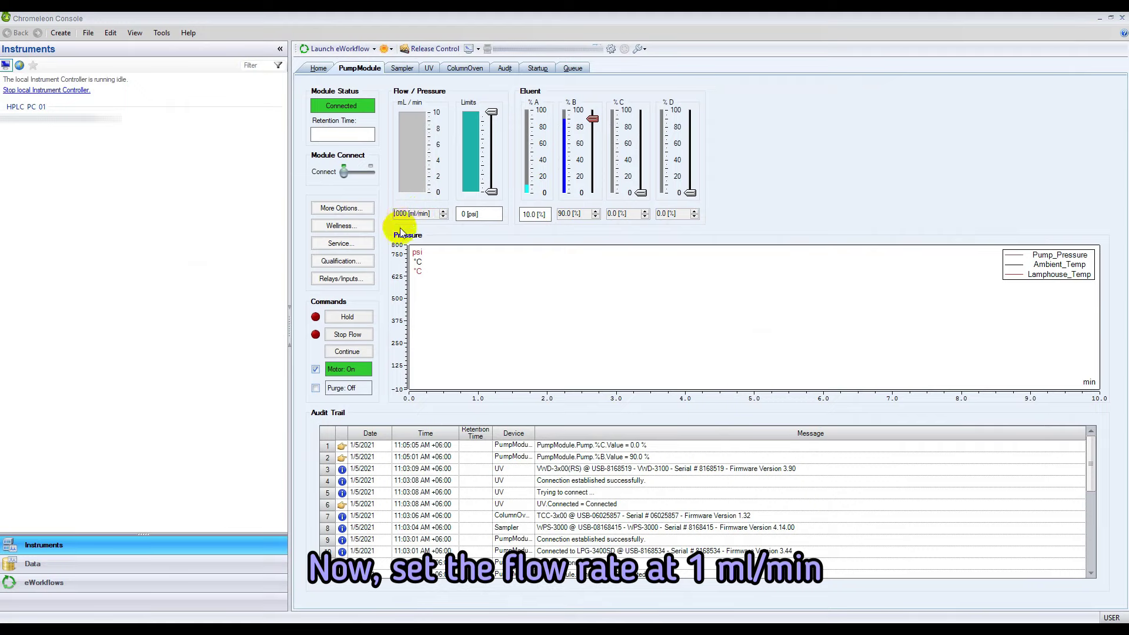
pyautogui.write('1')
pyautogui.press('Return')
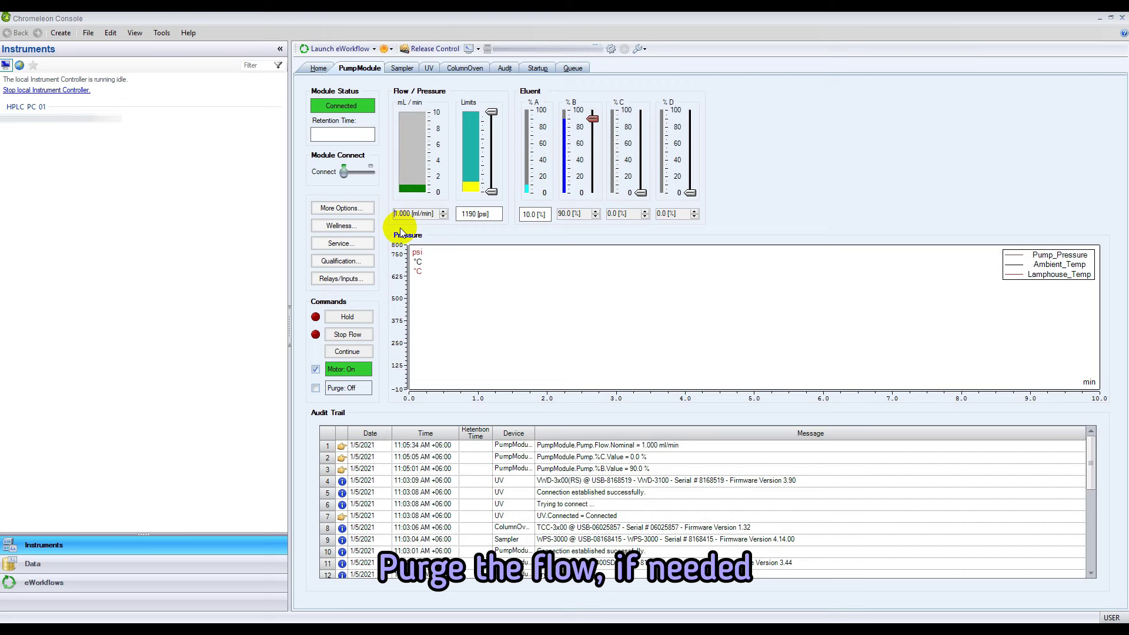
pyautogui.click(402, 69)
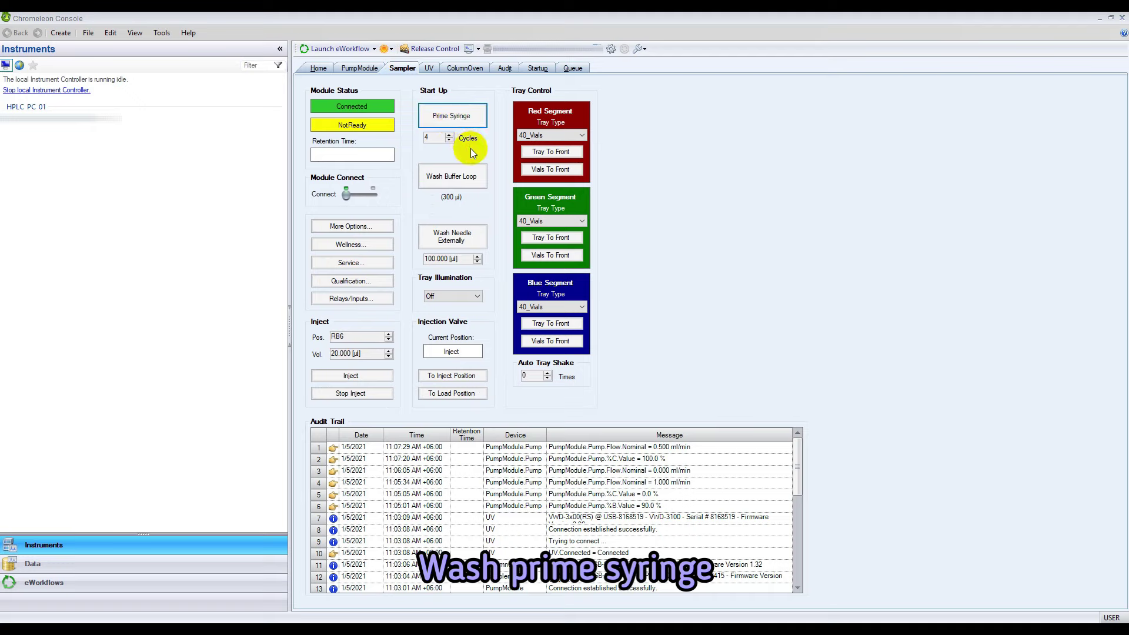
# Run the autosampler's buffer loop wash followed by an external needle wash
pyautogui.click(470, 178)
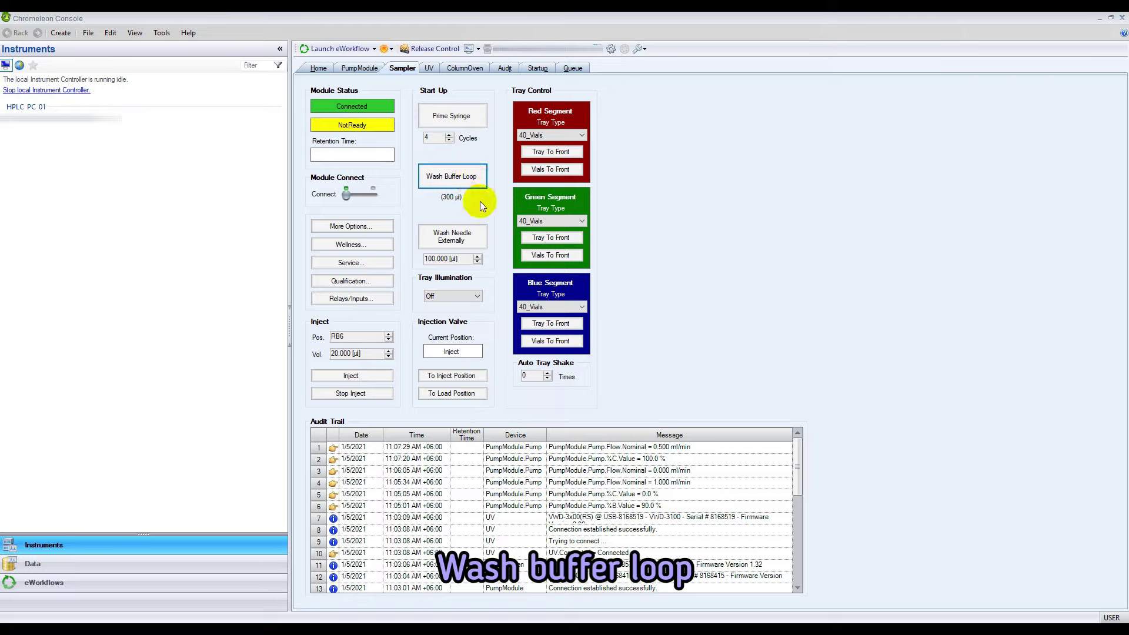
pyautogui.click(456, 246)
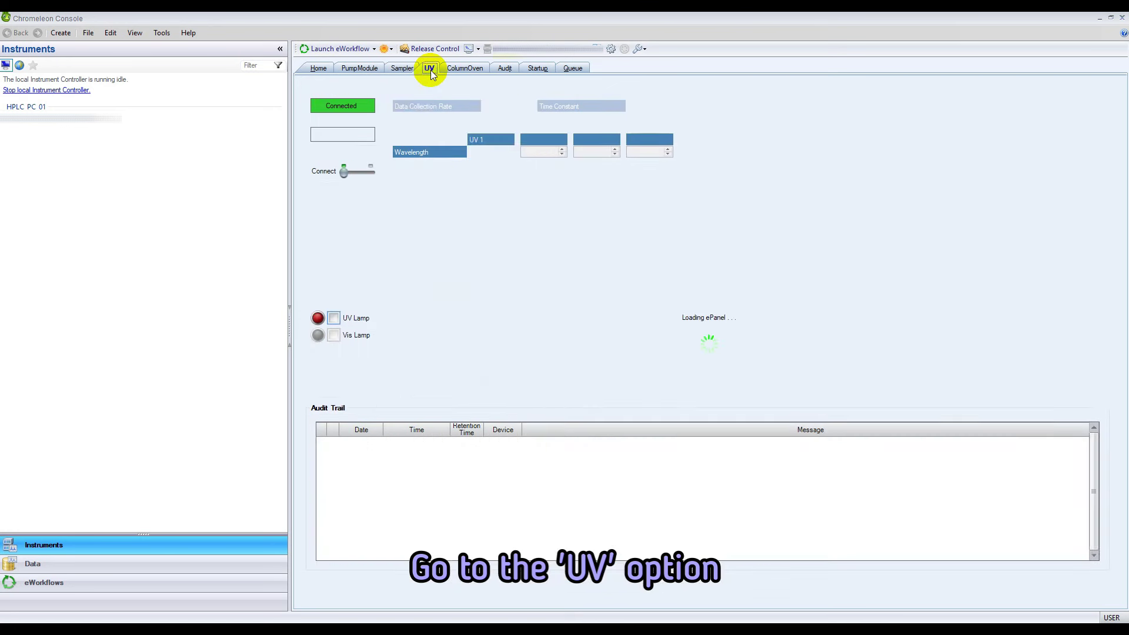
# Turn on the UV lamp and change the detection wavelength from 210 to 260 nm
pyautogui.click(335, 318)
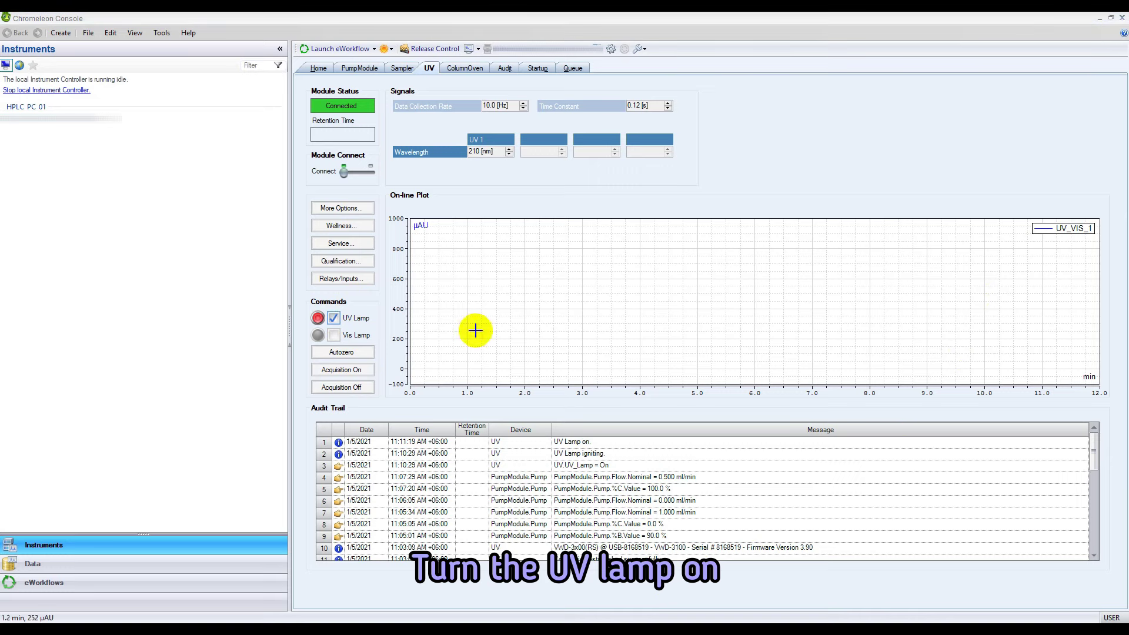
pyautogui.click(475, 151)
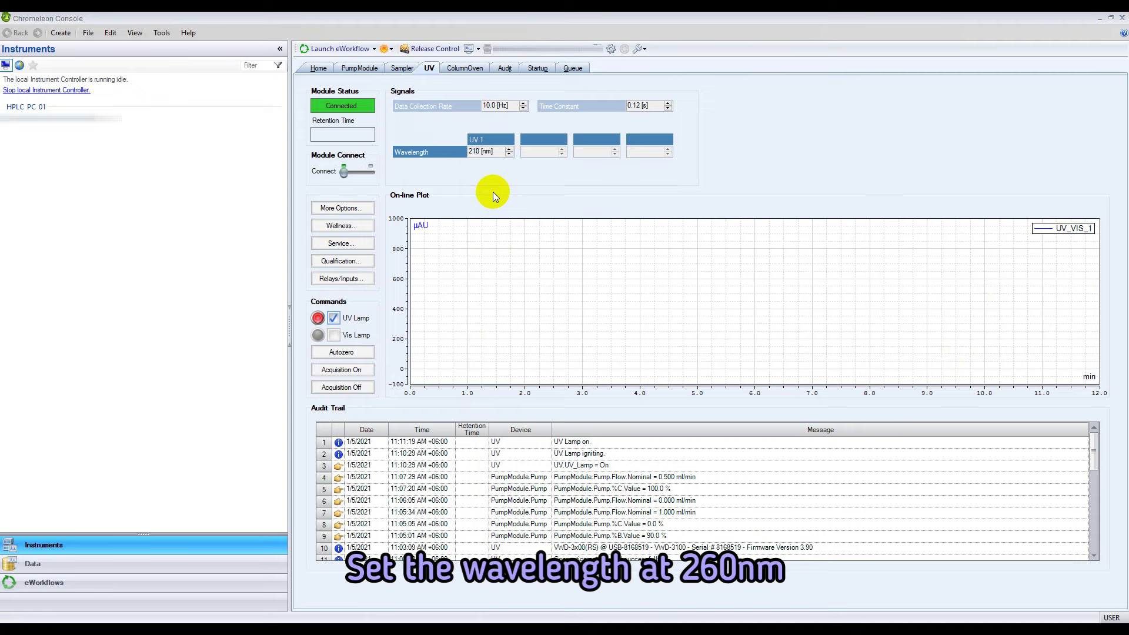
pyautogui.press('BackSpace')
pyautogui.write('6')
pyautogui.press('Return')
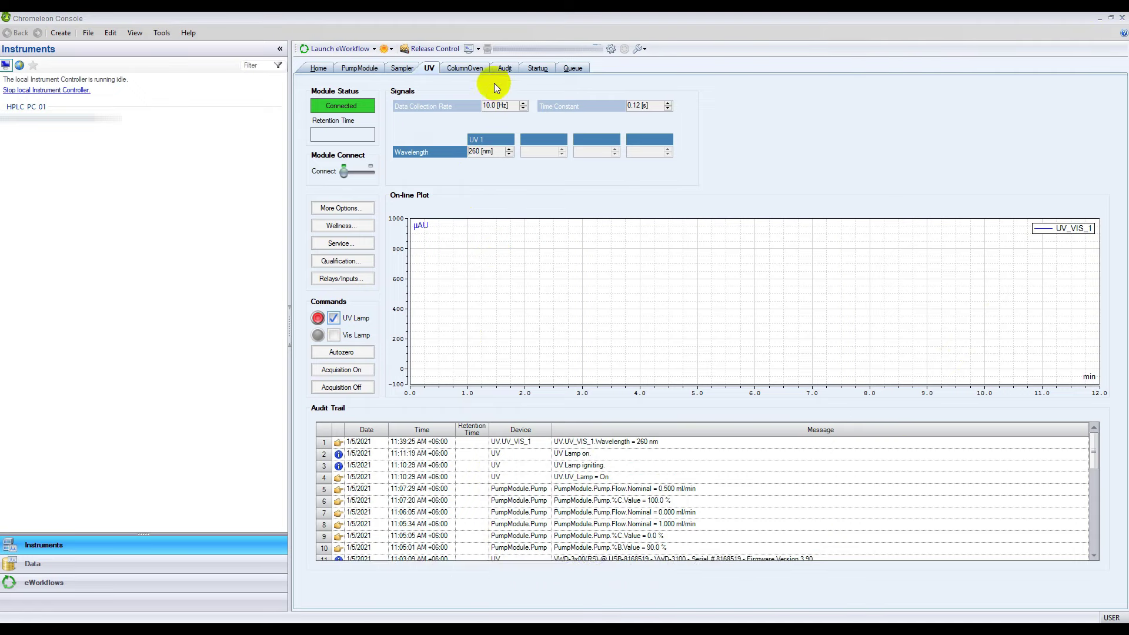
# Switch column oven temperature control on with a 35 °C nominal temperature
pyautogui.click(469, 69)
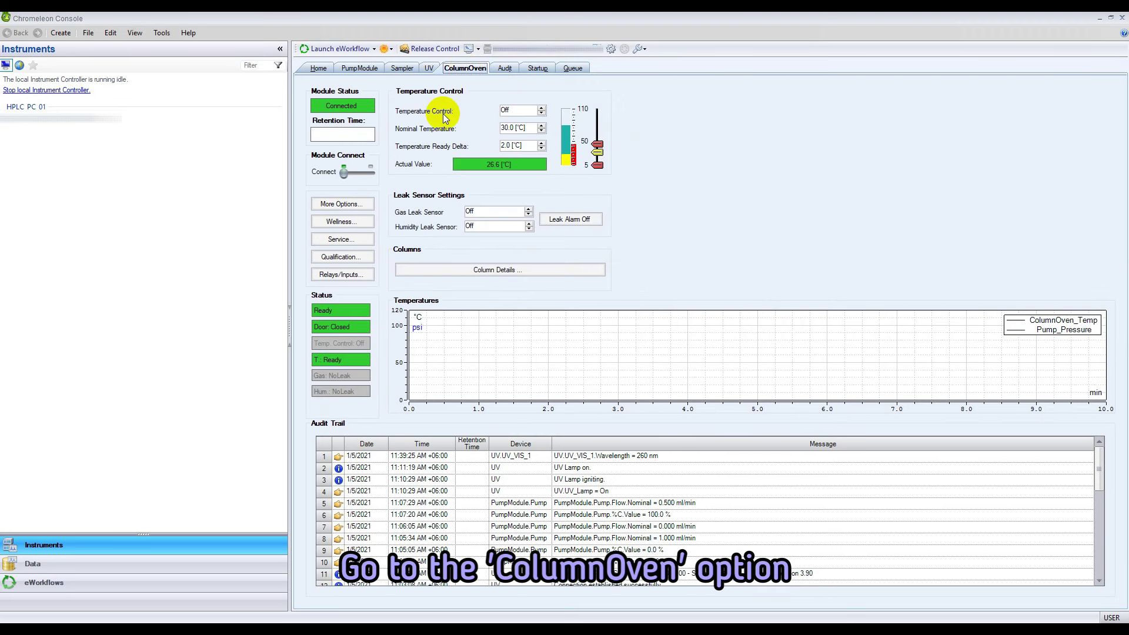
pyautogui.click(541, 108)
pyautogui.click(510, 126)
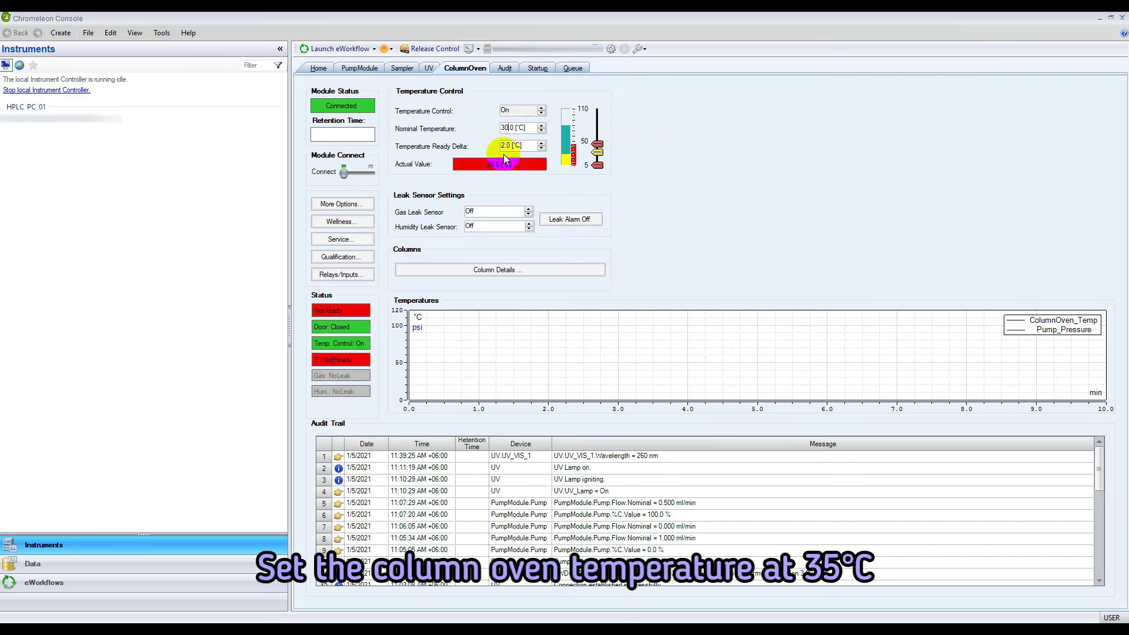
pyautogui.hotkey('shift', 'Home')
pyautogui.write('35')
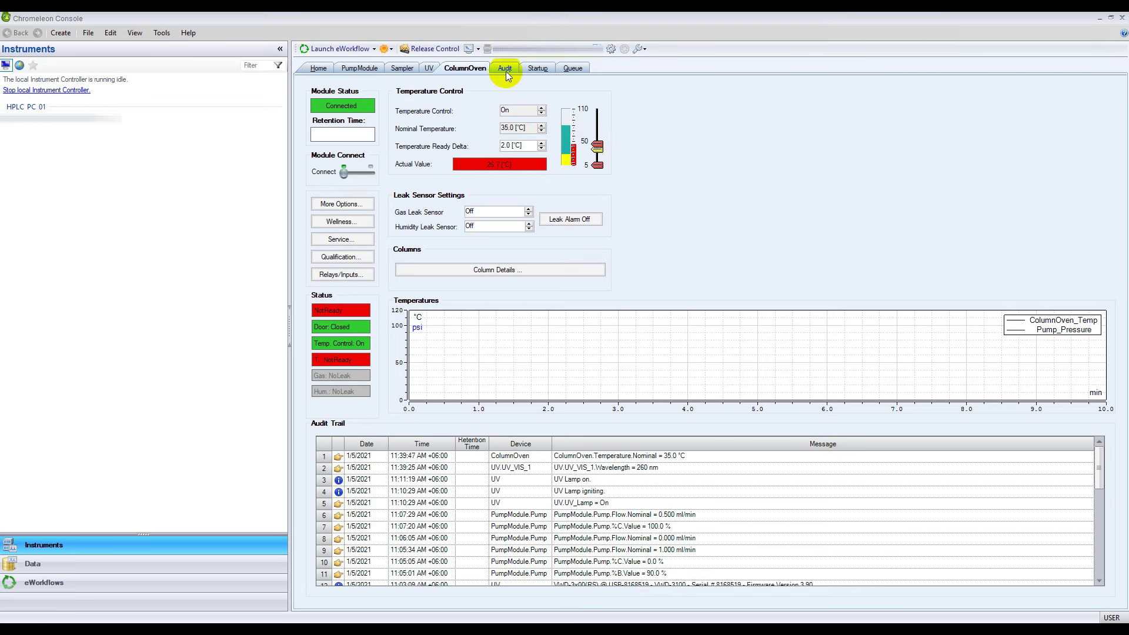
pyautogui.click(570, 69)
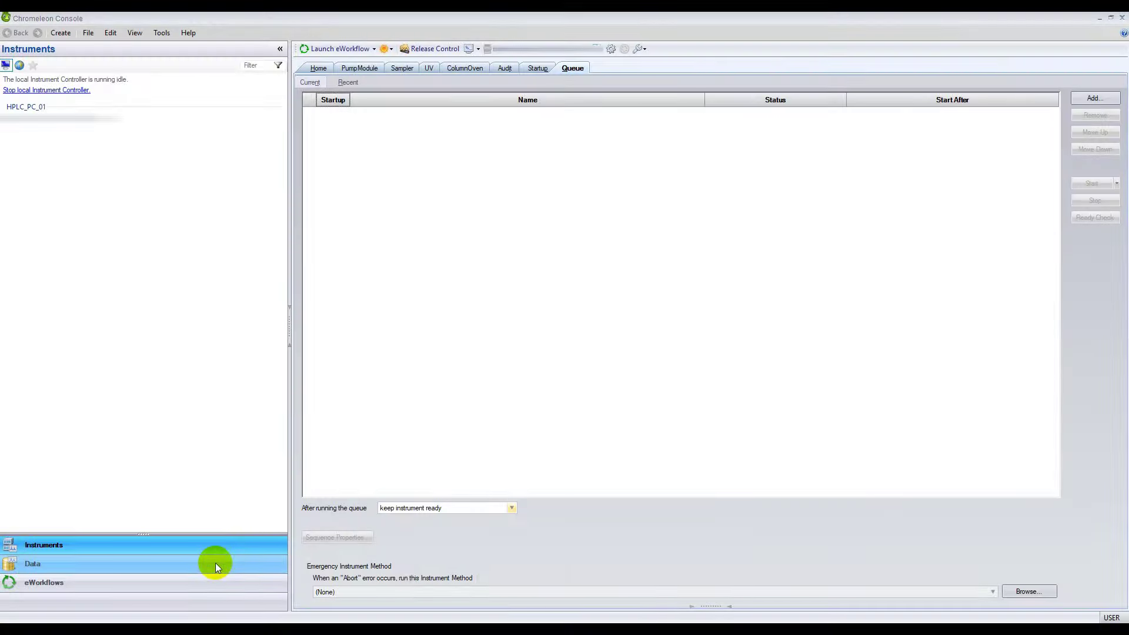
# Start a new sequence for the instrument with three STD injections at RA1–RA3
pyautogui.click(215, 563)
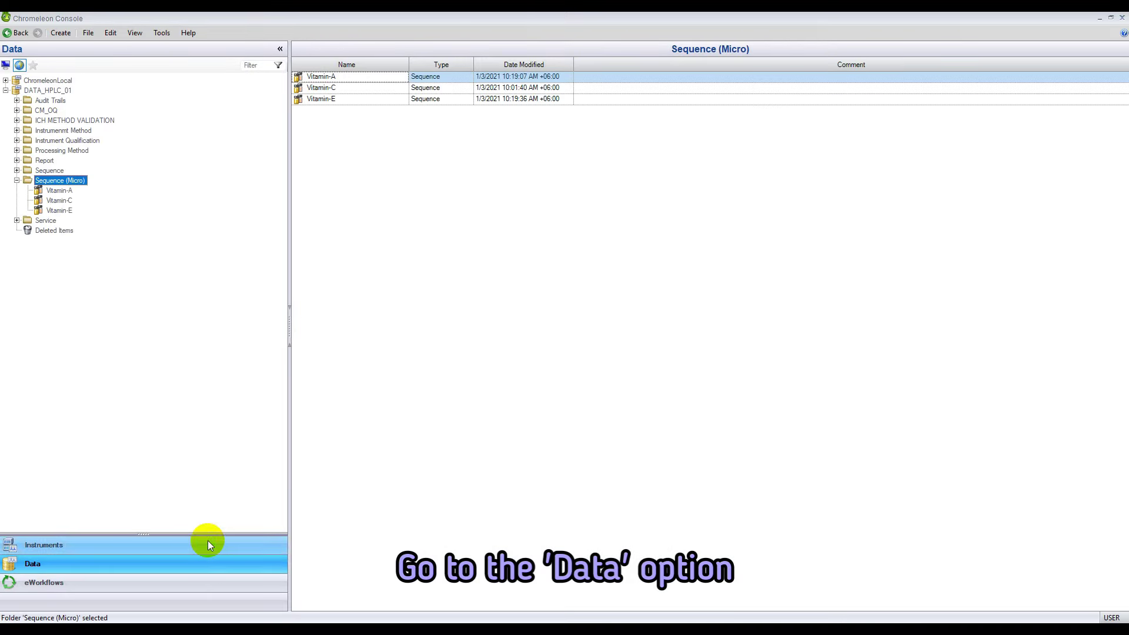
pyautogui.click(62, 33)
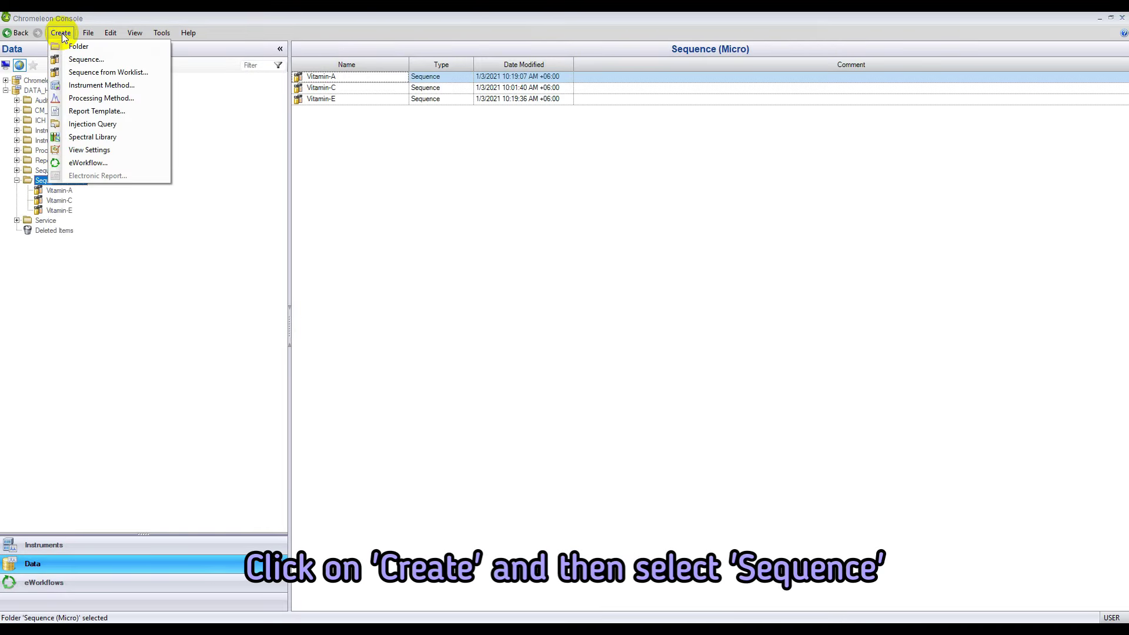
pyautogui.click(86, 59)
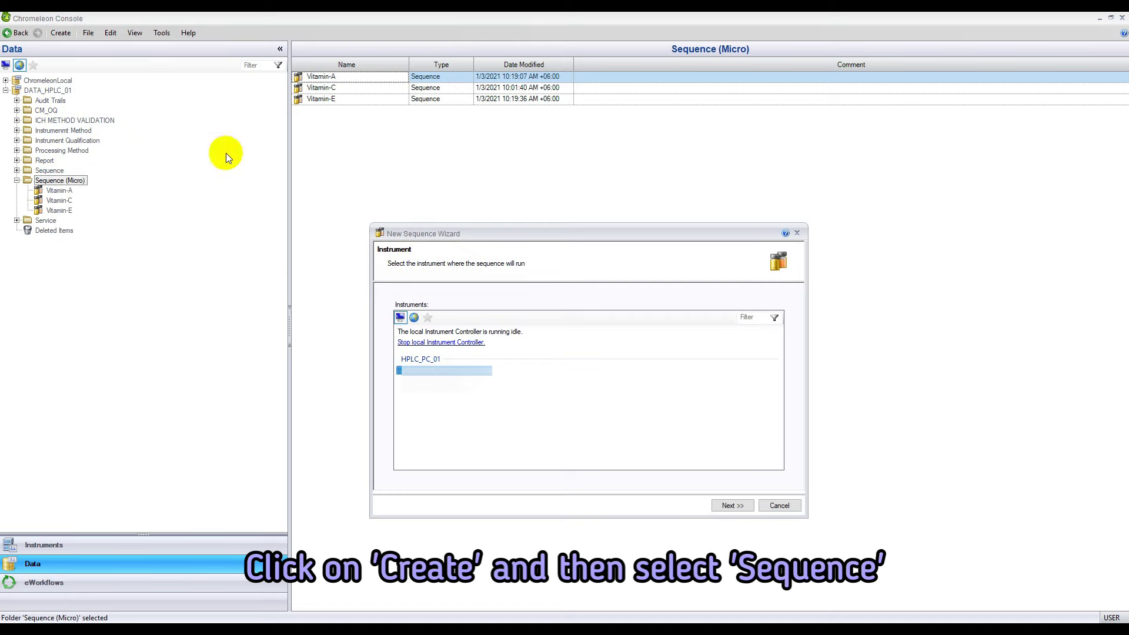
pyautogui.click(723, 504)
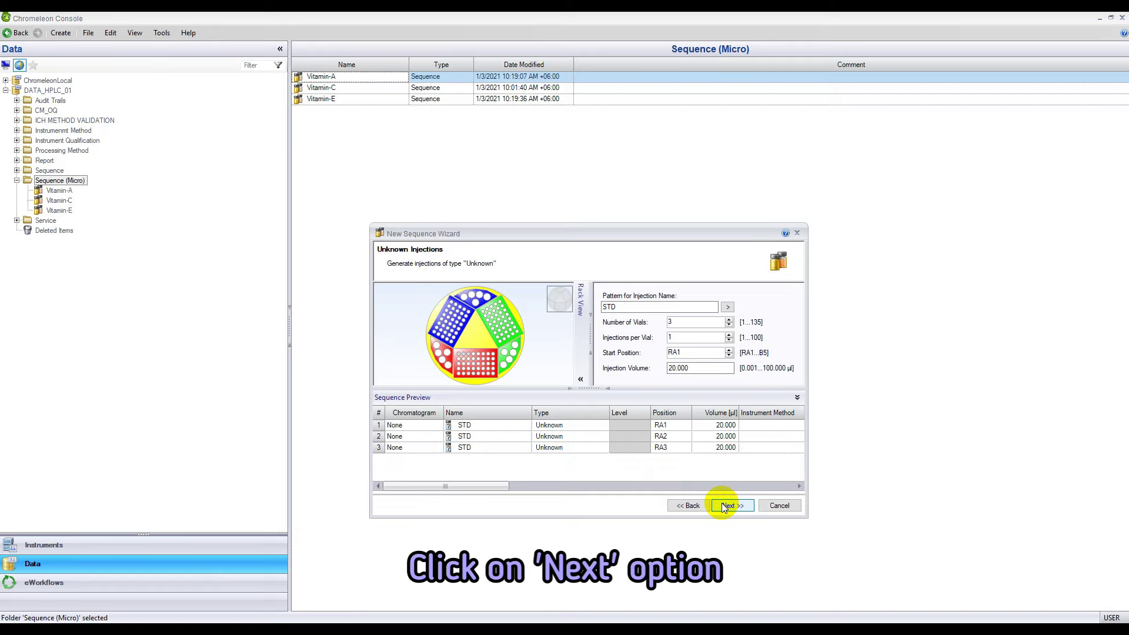
pyautogui.click(724, 507)
pyautogui.click(724, 507)
# Make the sequence on-demand, finish the wizard and save it as 'Antibiotics'
pyautogui.click(528, 354)
pyautogui.click(735, 508)
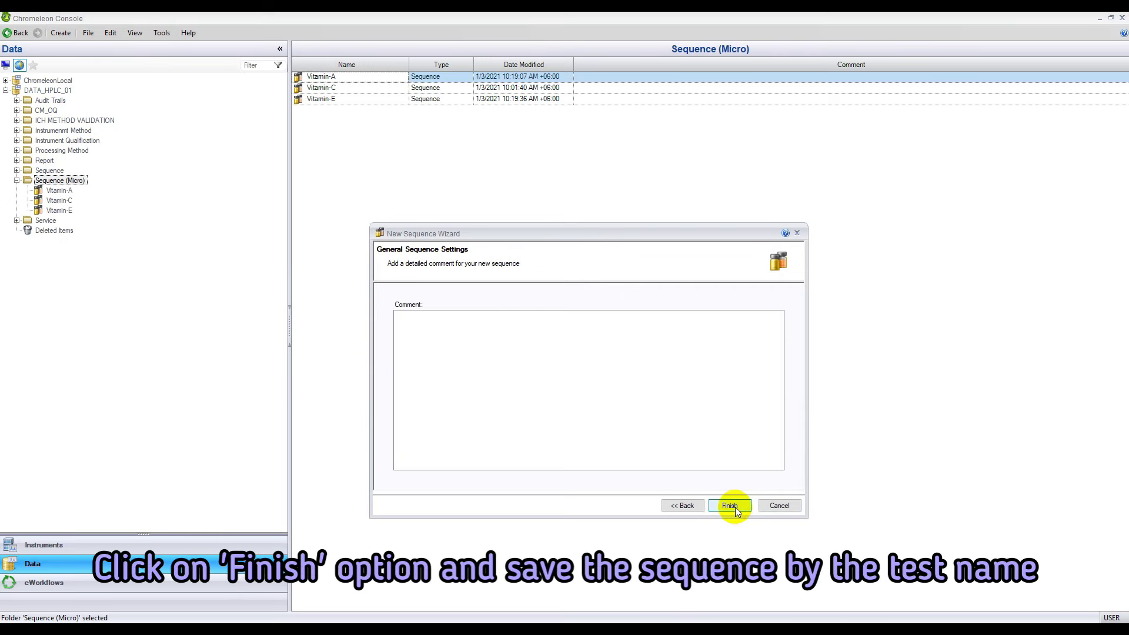
pyautogui.click(730, 506)
pyautogui.write('Antib')
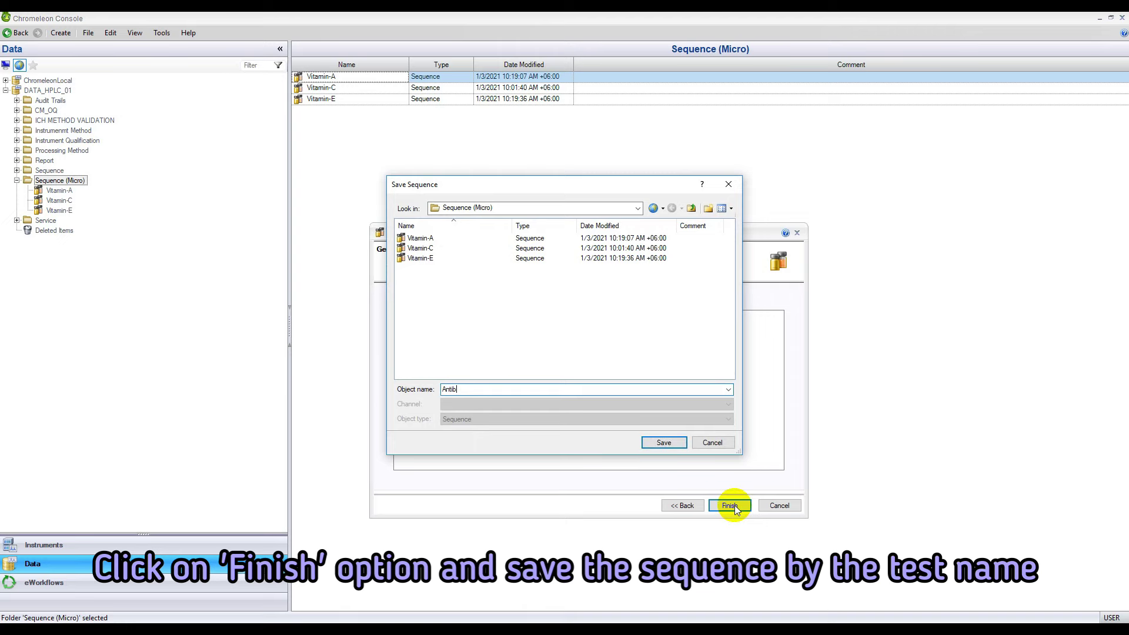
pyautogui.write('iotics')
pyautogui.click(656, 442)
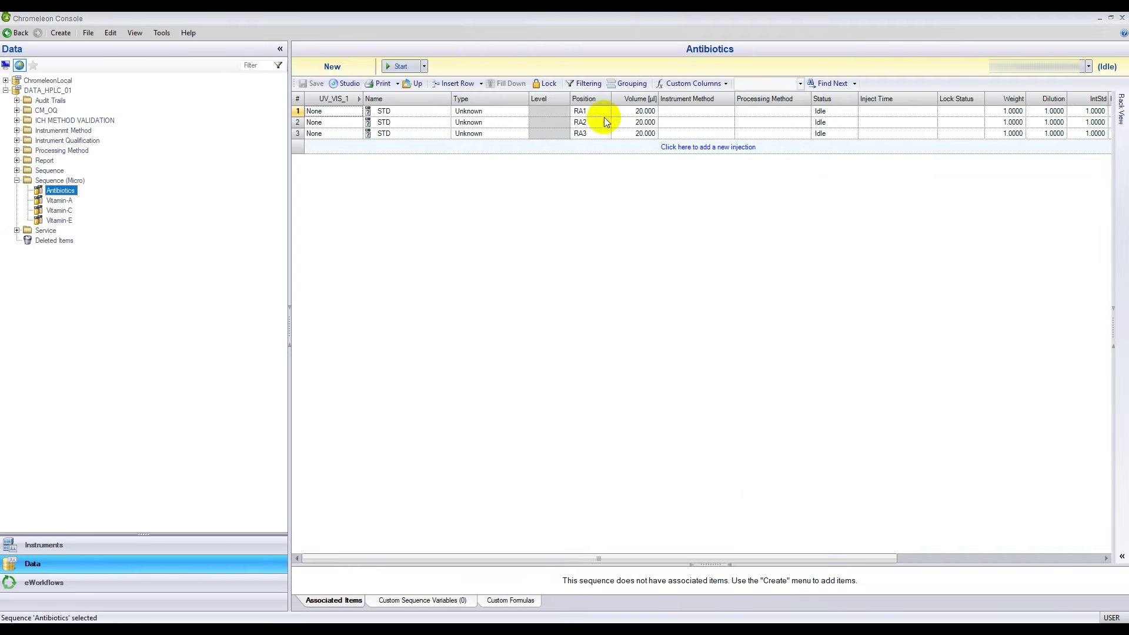
# Rename the first injection to Tetracycline Standard-100ppm and widen the Name column
pyautogui.doubleClick(414, 111)
pyautogui.press('BackSpace')
pyautogui.press('BackSpace')
pyautogui.press('BackSpace')
pyautogui.write('Standard-100ppm')
pyautogui.press('Home')
pyautogui.write('Tetracycl')
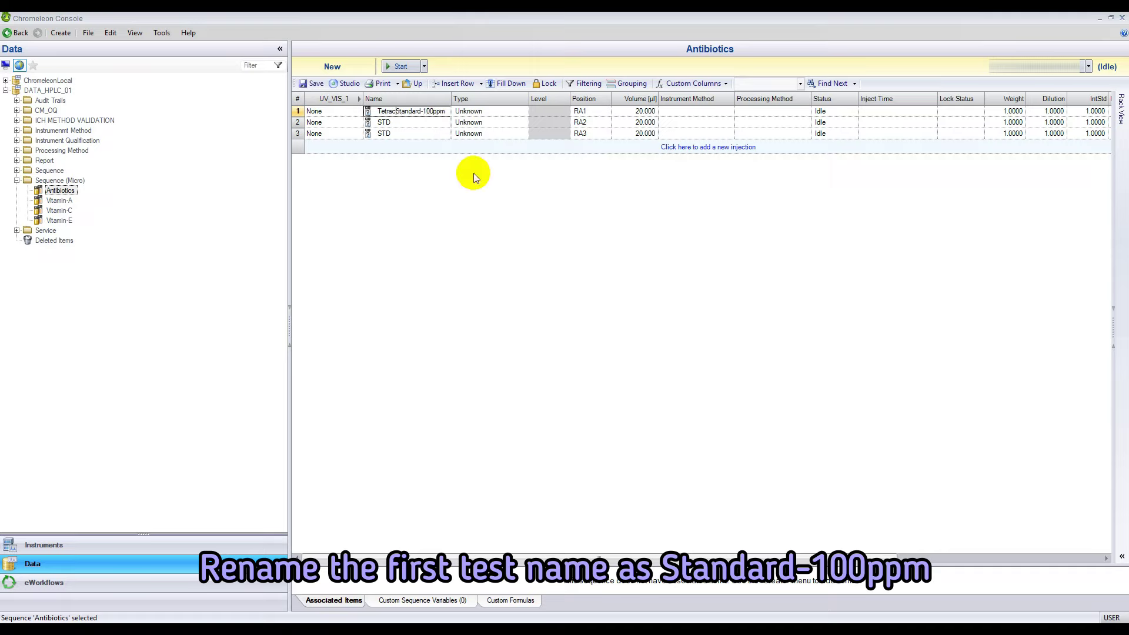
pyautogui.write('ine')
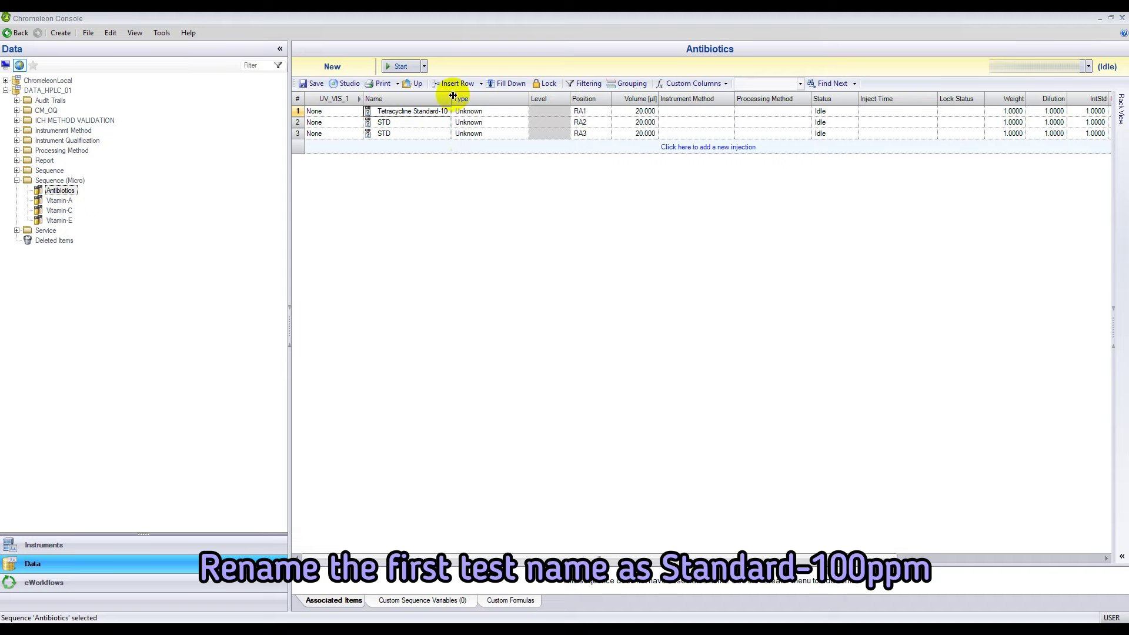
pyautogui.moveTo(452, 94); pyautogui.dragTo(471, 94)
# Rename the second and third injections to Sample-1 and Sample-2
pyautogui.click(425, 125)
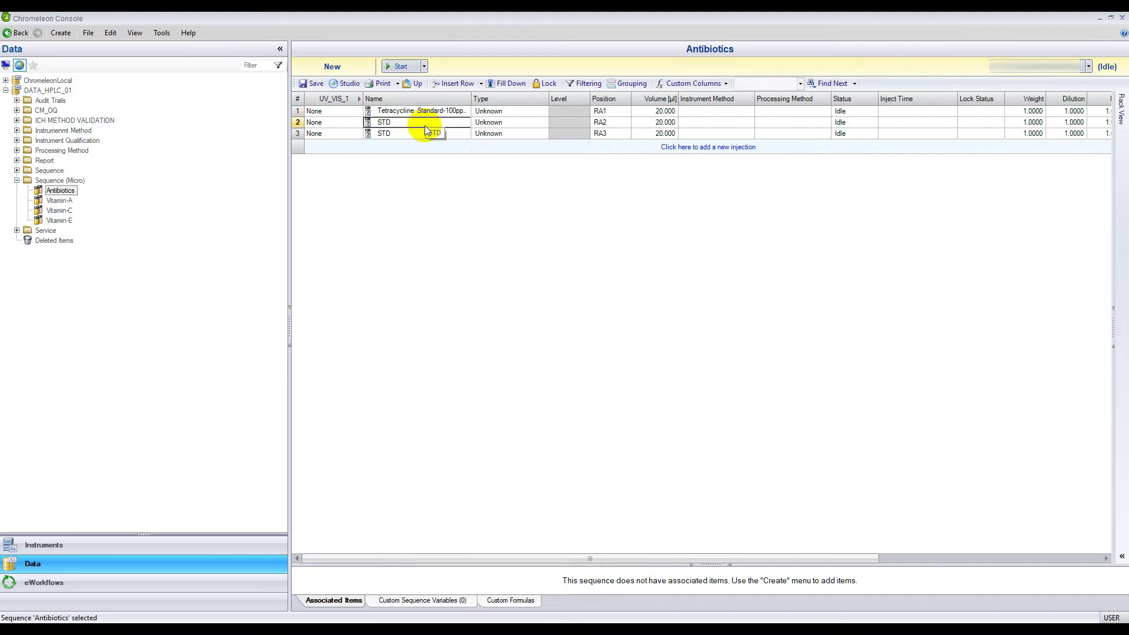
pyautogui.hotkey('shift', 'Left')
pyautogui.hotkey('shift', 'Left')
pyautogui.hotkey('shift', 'Left')
pyautogui.write('Sam')
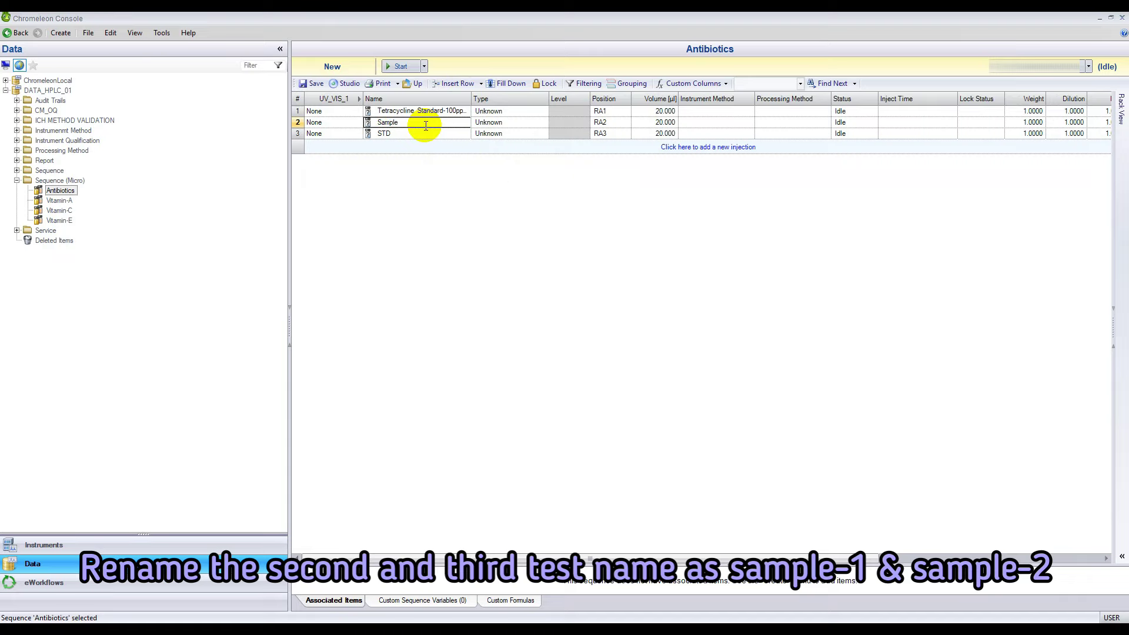
pyautogui.write('ple-1')
pyautogui.click(420, 135)
pyautogui.hotkey('shift', 'Left')
pyautogui.hotkey('shift', 'Left')
pyautogui.hotkey('shift', 'Left')
pyautogui.write('Sam')
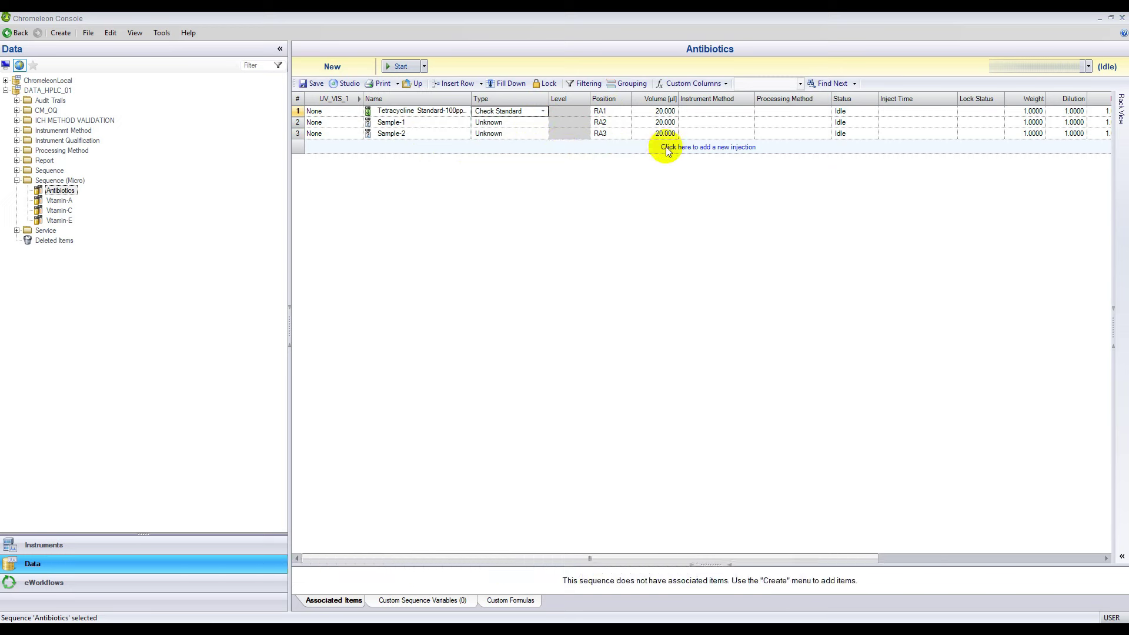
# Set the injection volume to 15 µl for all three injections
pyautogui.doubleClick(662, 112)
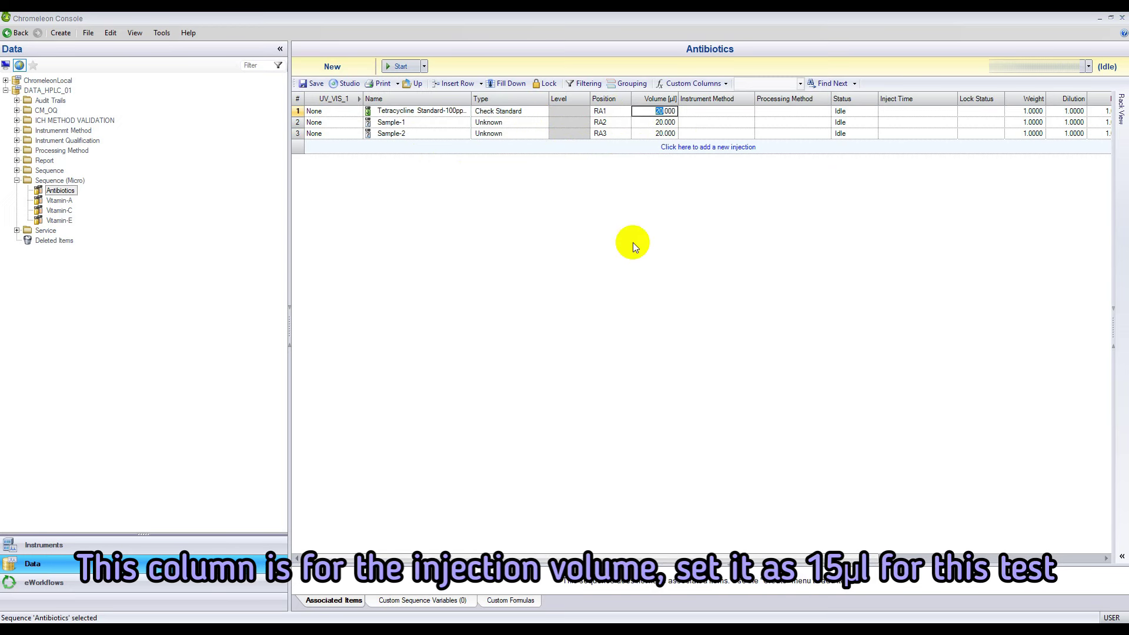
pyautogui.write('15')
pyautogui.click(664, 122)
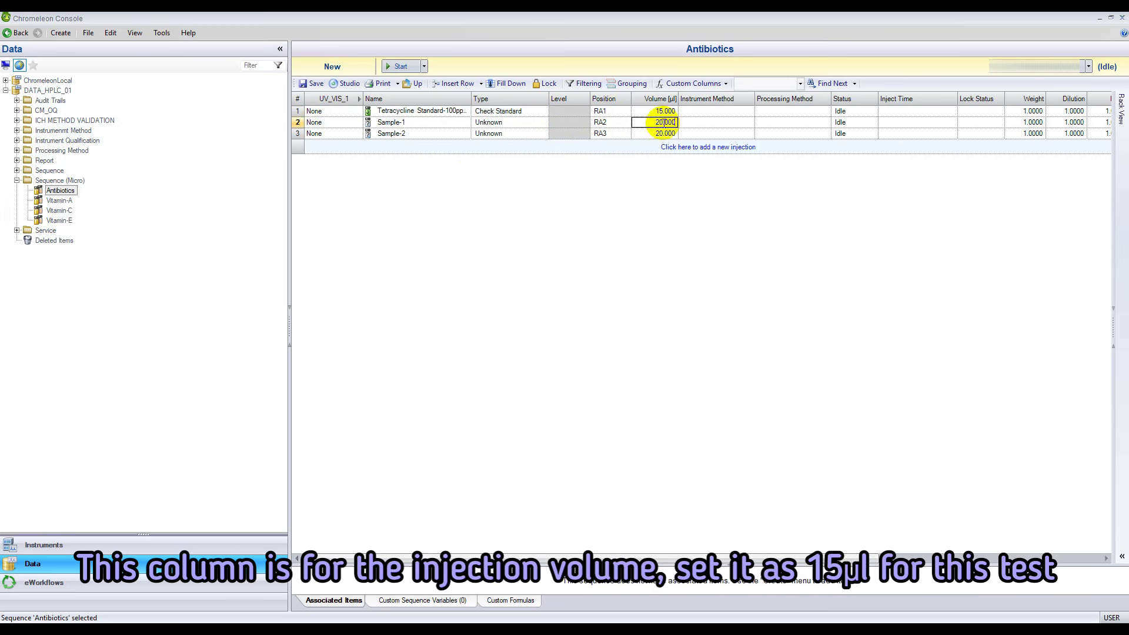
pyautogui.doubleClick(663, 123)
pyautogui.write('15')
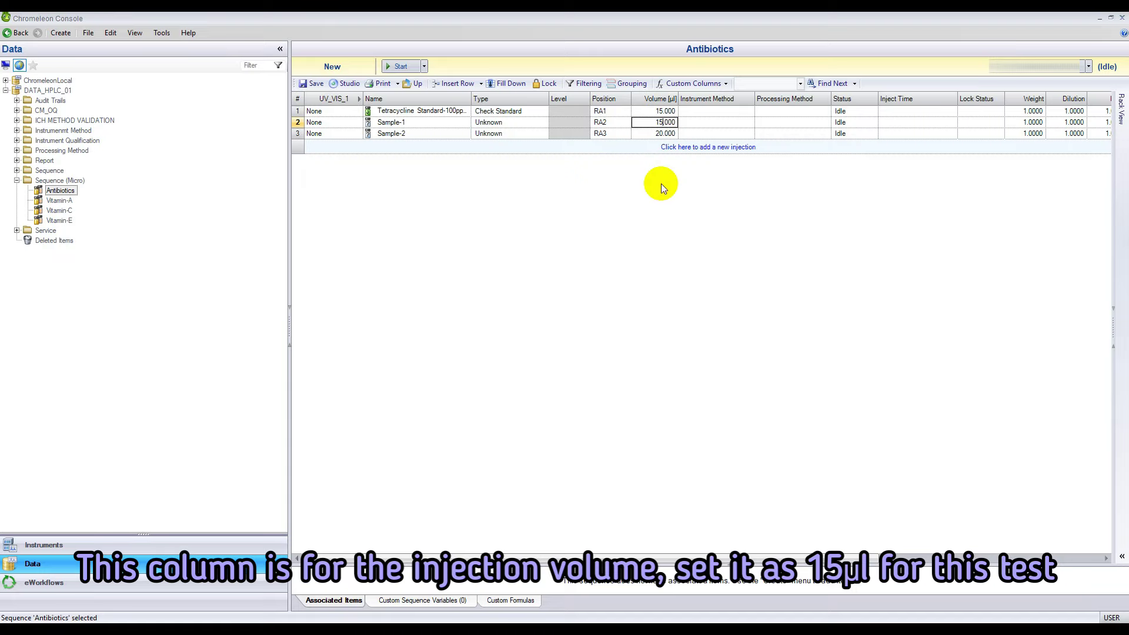
pyautogui.click(663, 134)
pyautogui.doubleClick(662, 134)
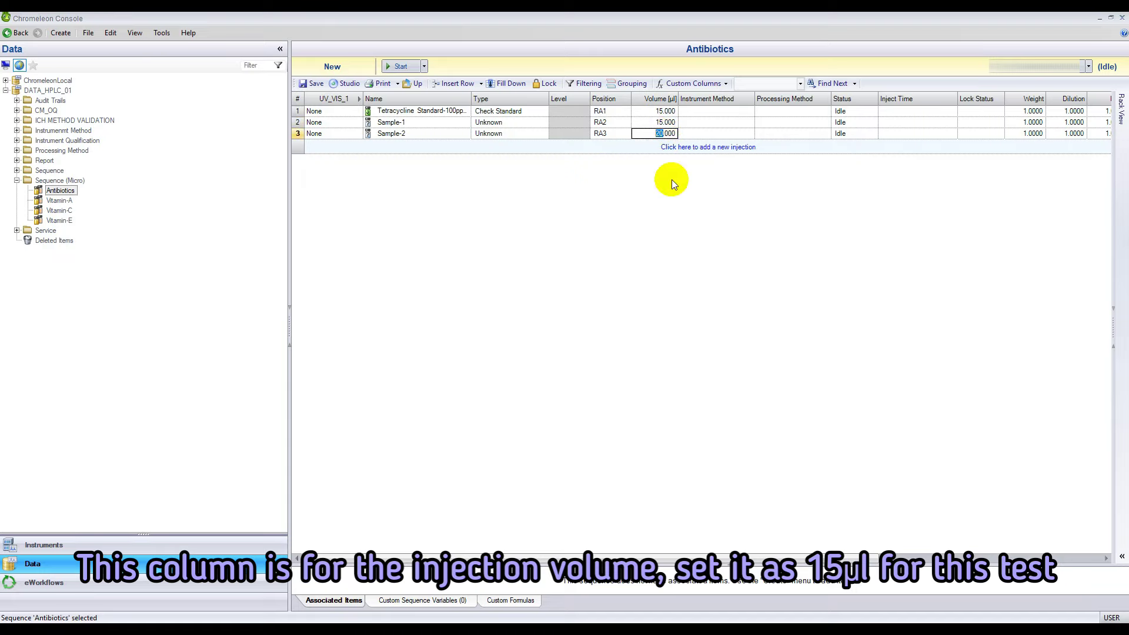
pyautogui.write('15')
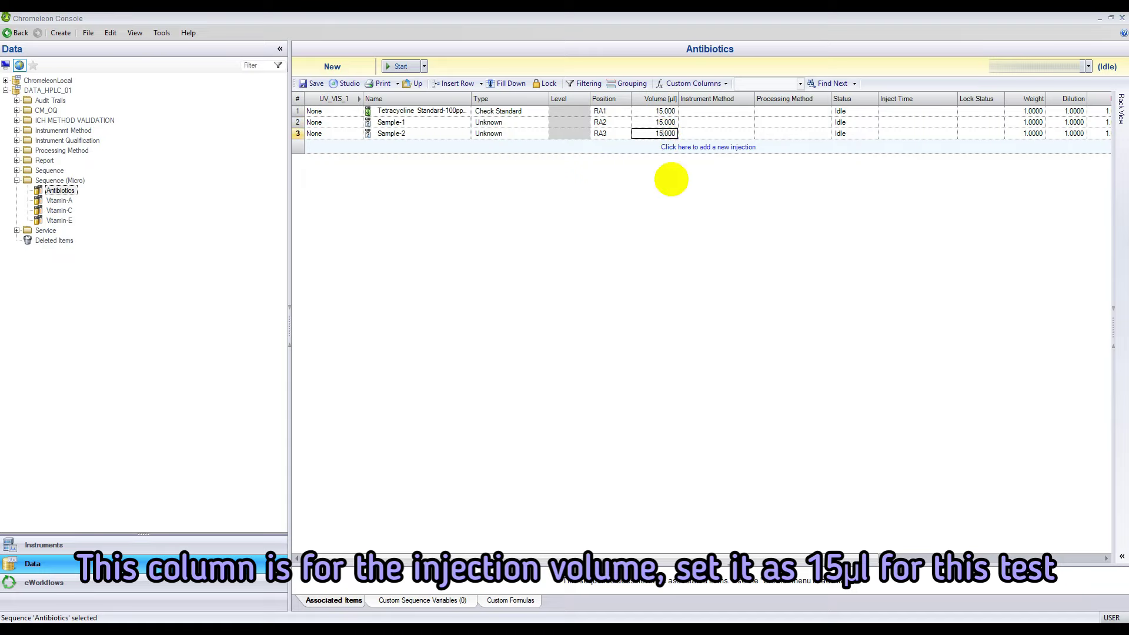
pyautogui.click(750, 112)
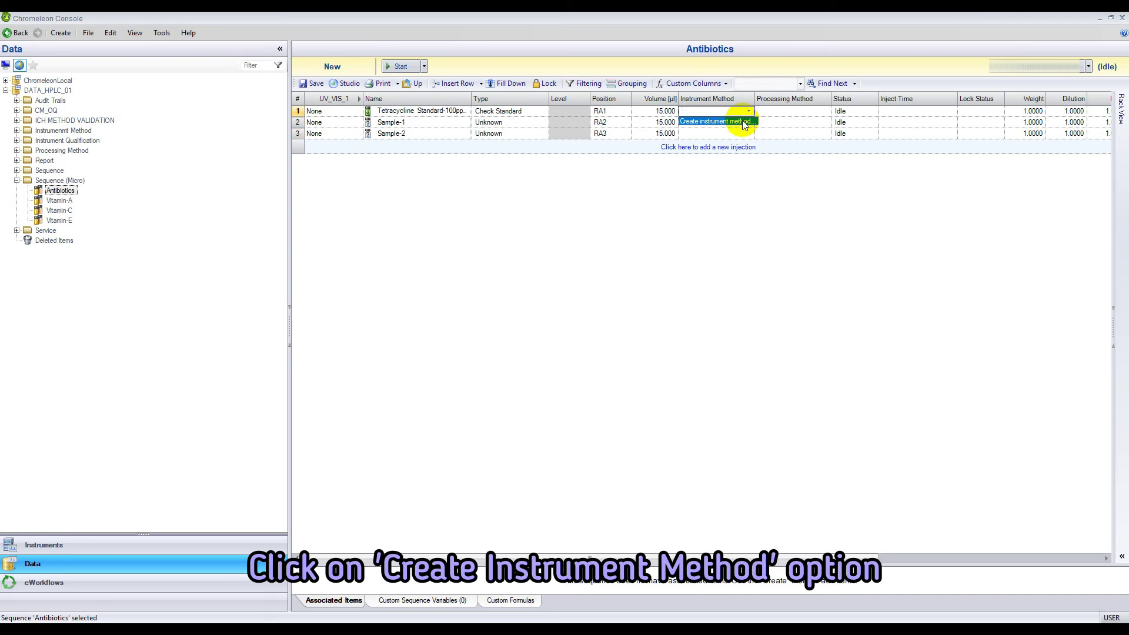
# Create an instrument method with solvent A Acetonitrile, B 25 mM KH2PO4, and C and D blank
pyautogui.click(742, 121)
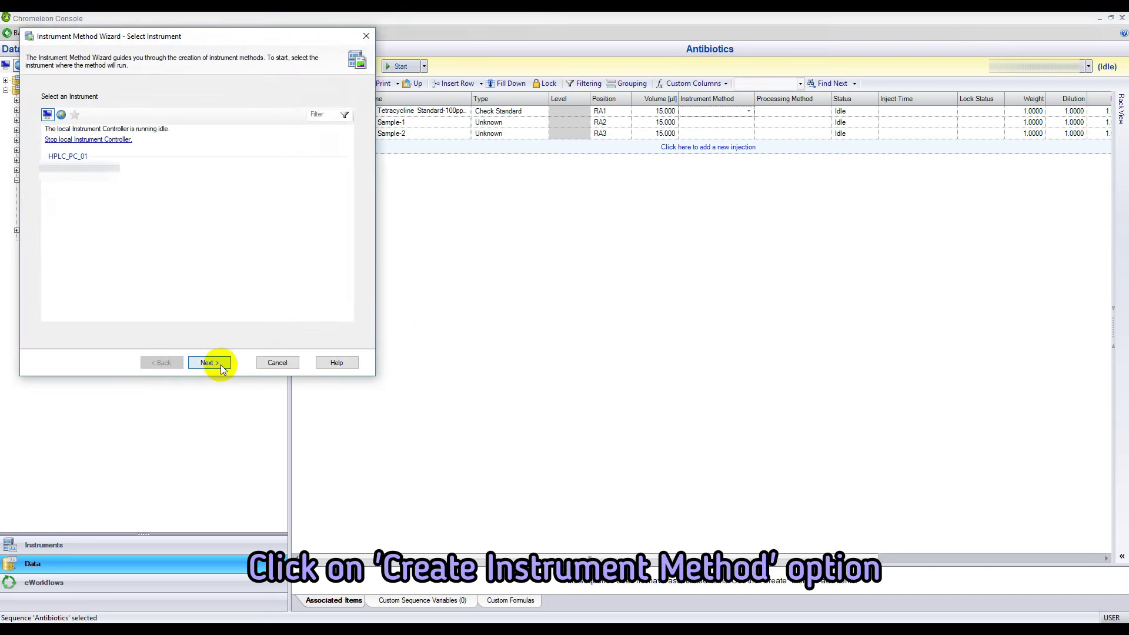
pyautogui.click(221, 365)
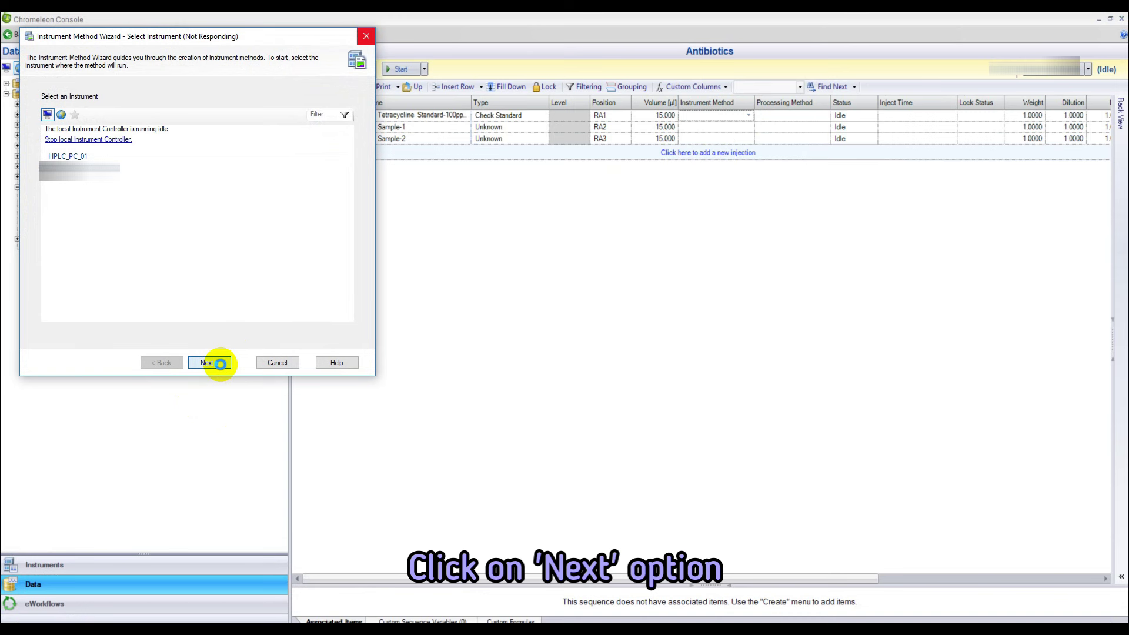
pyautogui.click(220, 365)
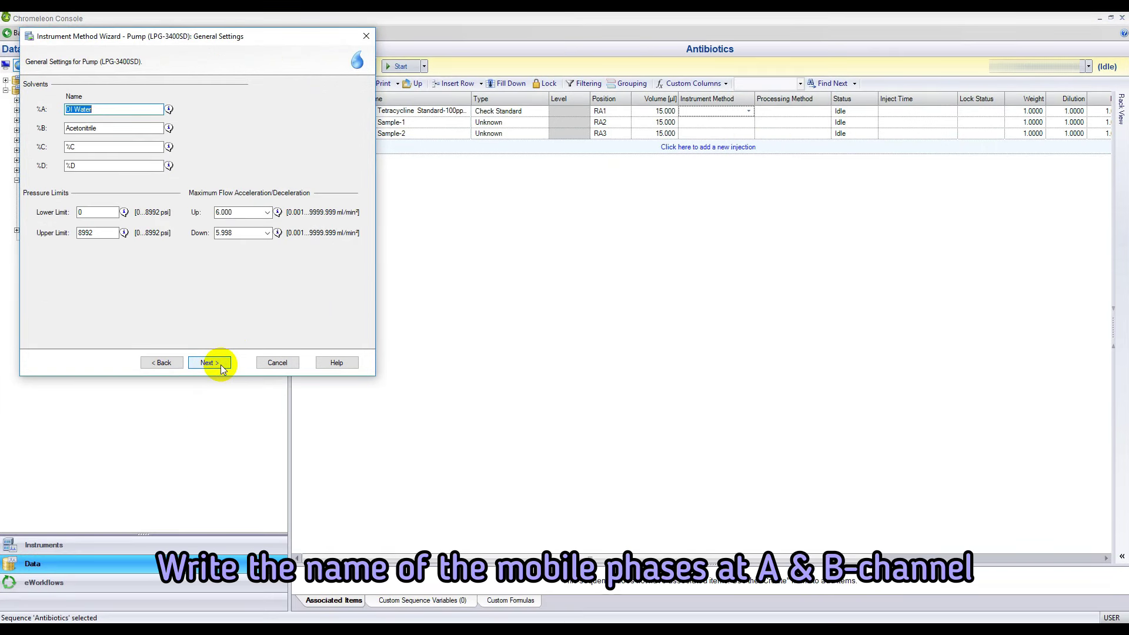
pyautogui.write('Acetonitrile')
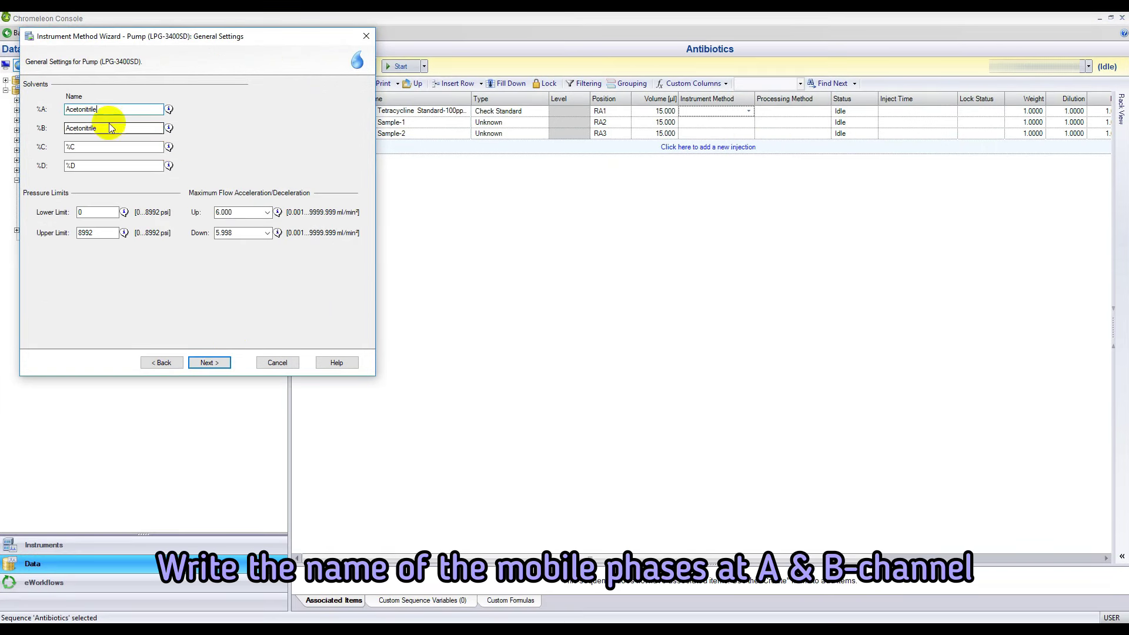
pyautogui.press('Tab')
pyautogui.write('25 mM KH2PO4')
pyautogui.click(85, 147)
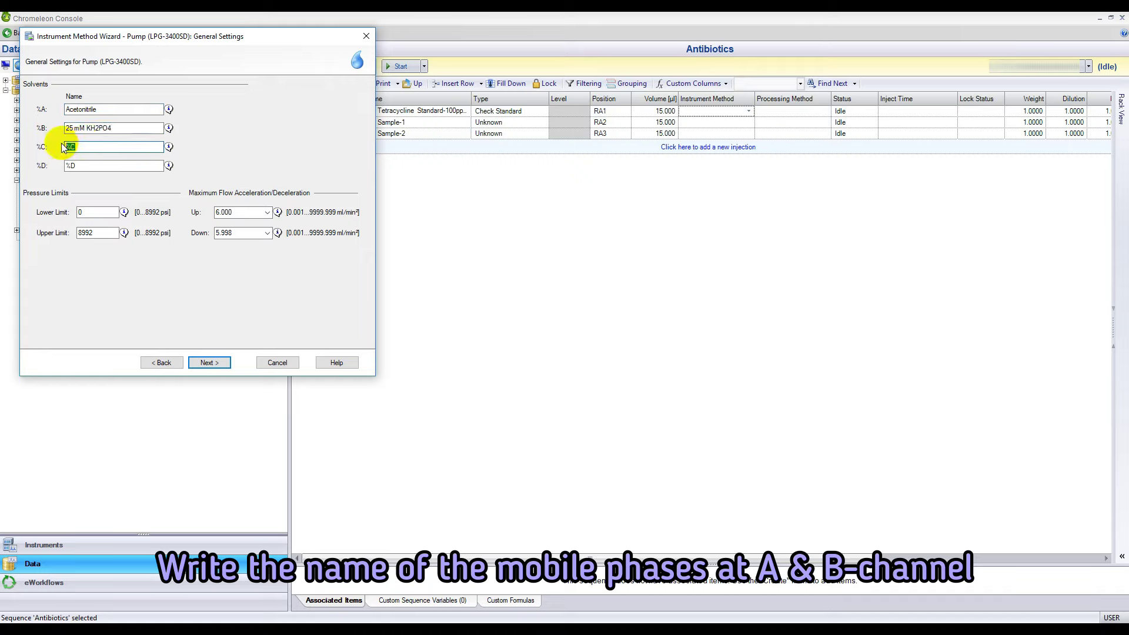
pyautogui.press('BackSpace')
pyautogui.click(81, 166)
pyautogui.press('BackSpace')
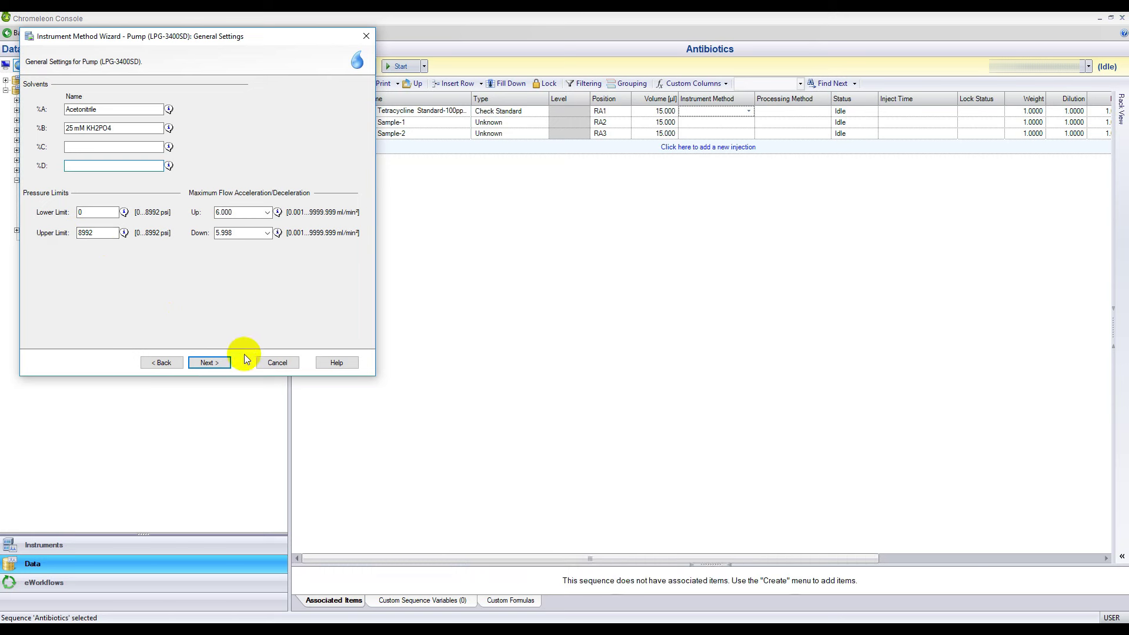
pyautogui.click(226, 363)
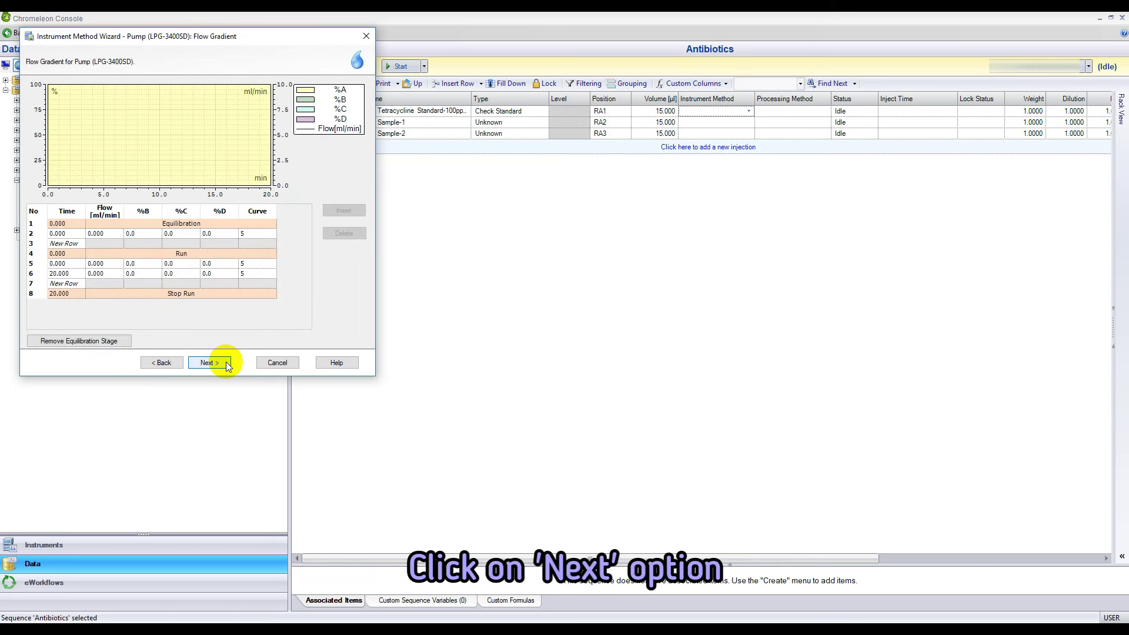
# Delete the equilibration stage from the flow gradient and confirm the removal
pyautogui.click(122, 341)
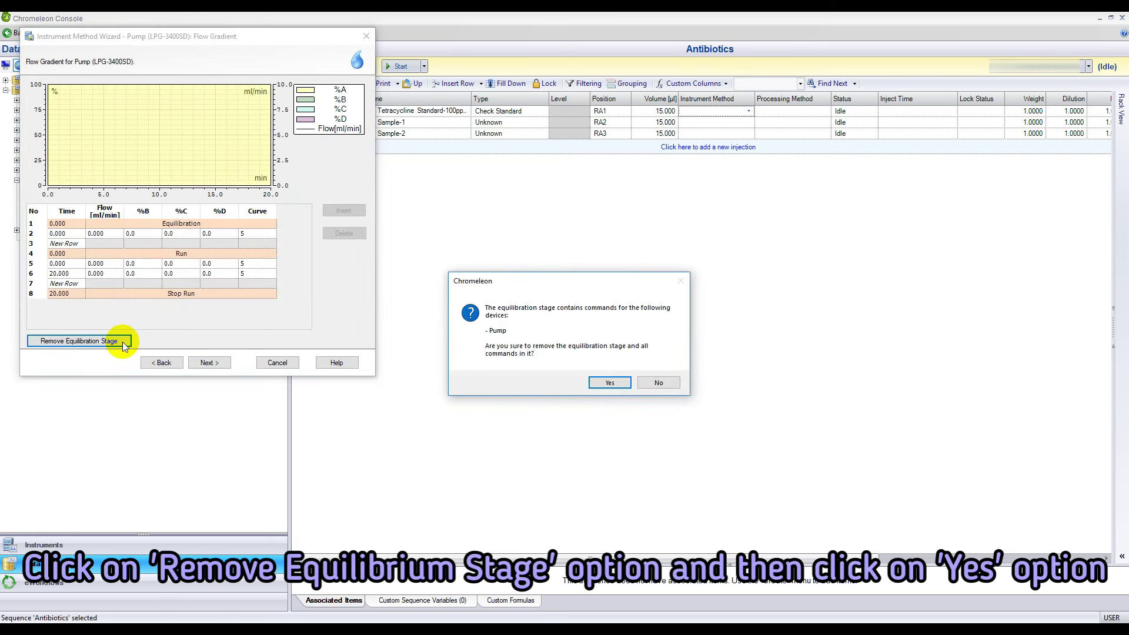
pyautogui.click(602, 386)
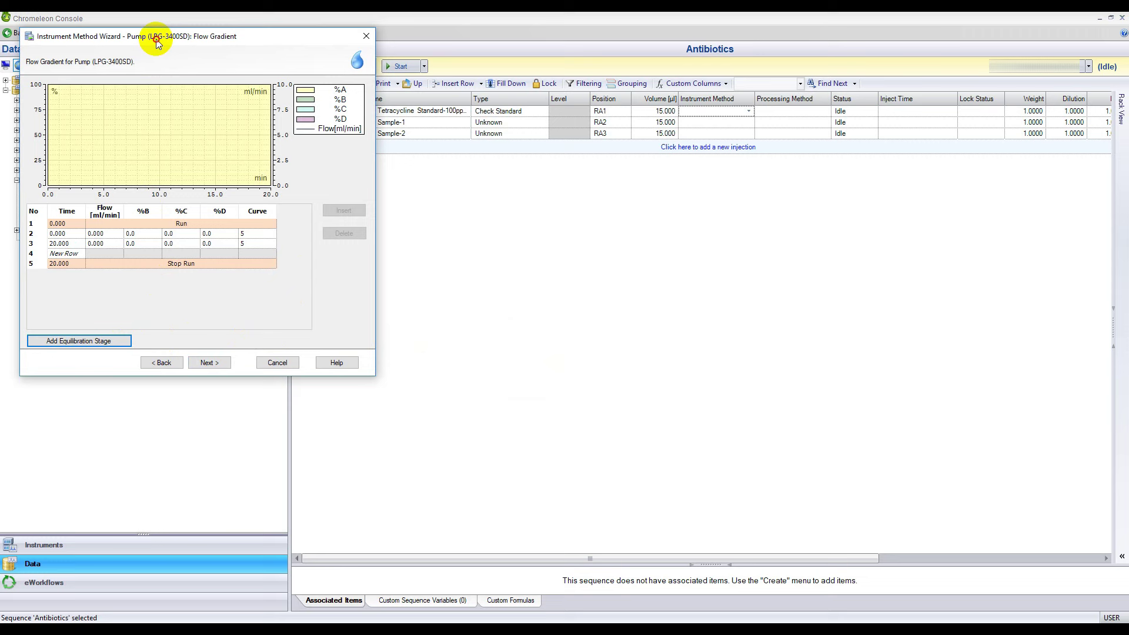
pyautogui.moveTo(158, 42); pyautogui.dragTo(563, 196)
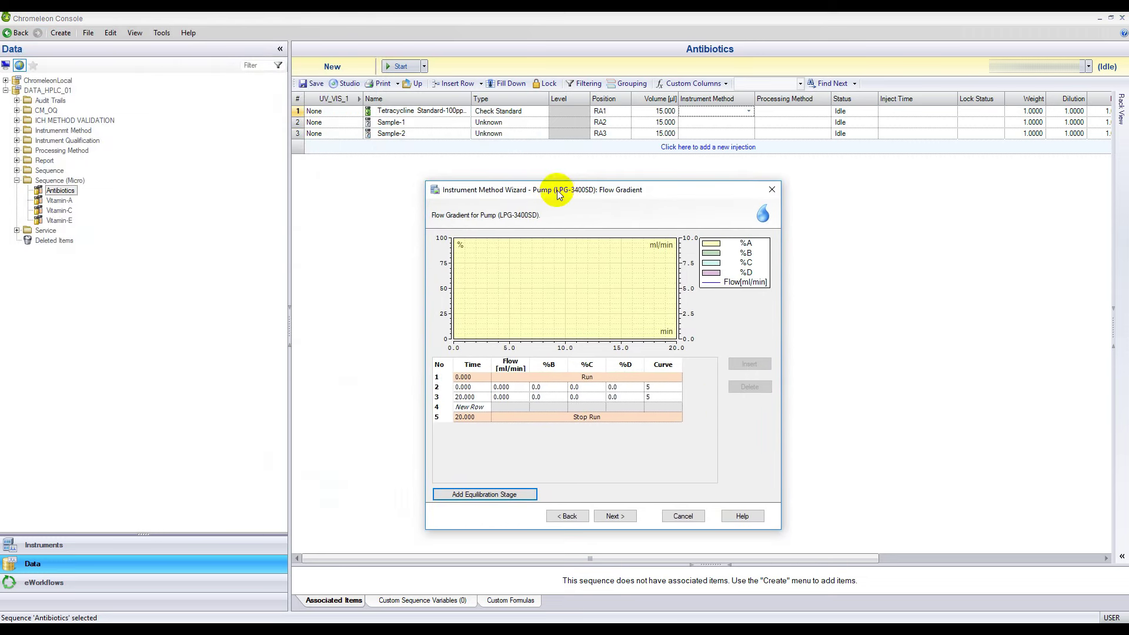
# Set the gradient's starting row to 1 ml/min flow and 90% B
pyautogui.click(461, 387)
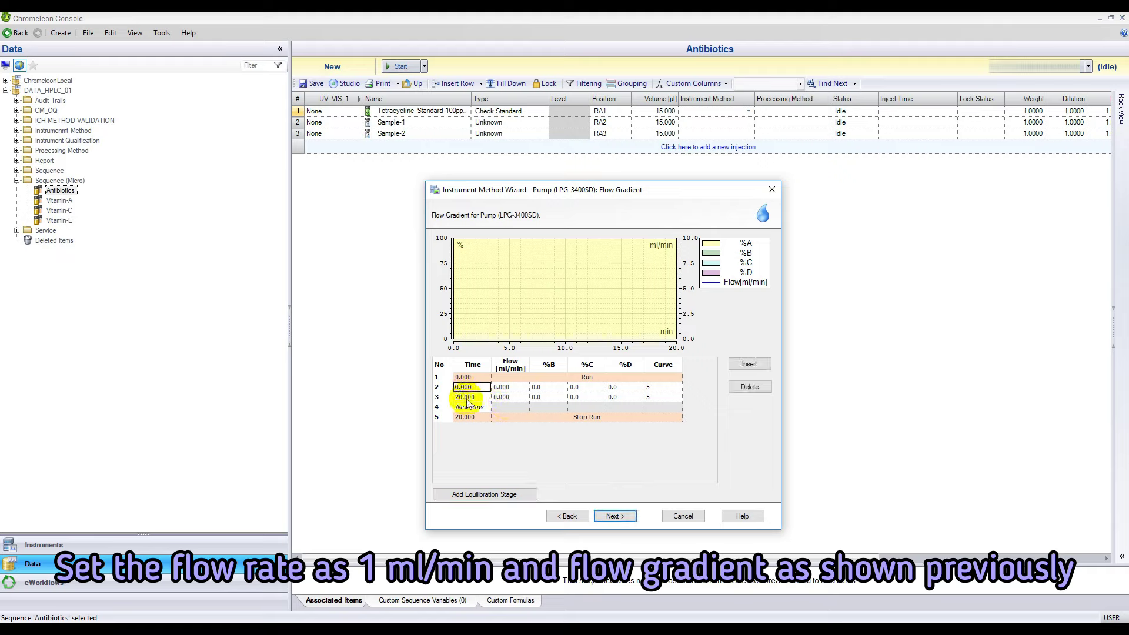
pyautogui.click(500, 391)
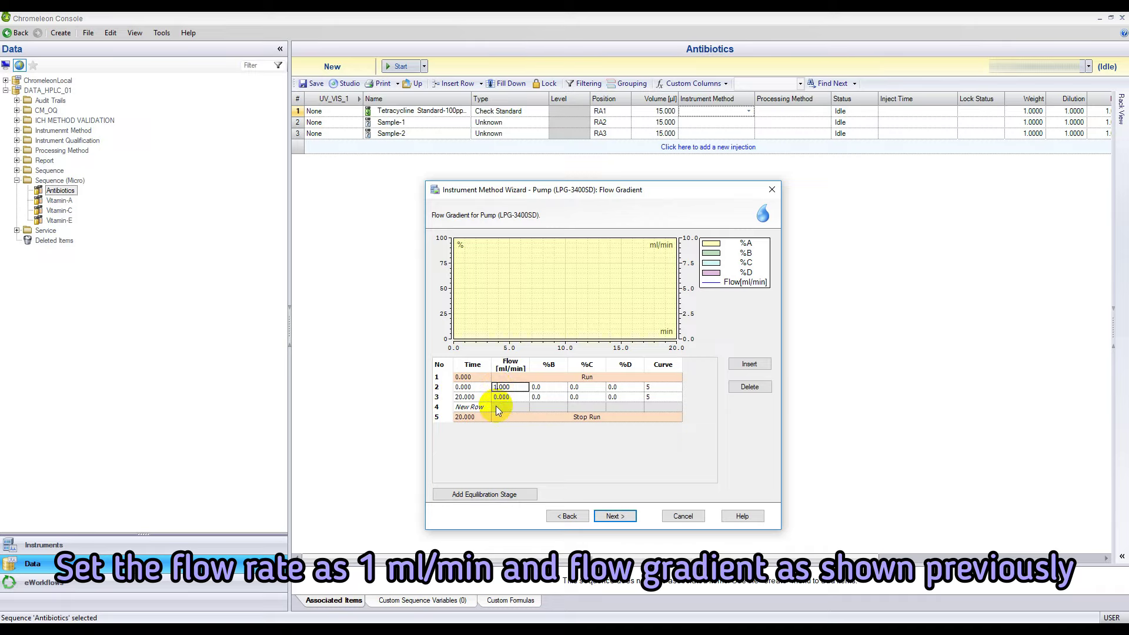
pyautogui.write('1')
pyautogui.click(547, 389)
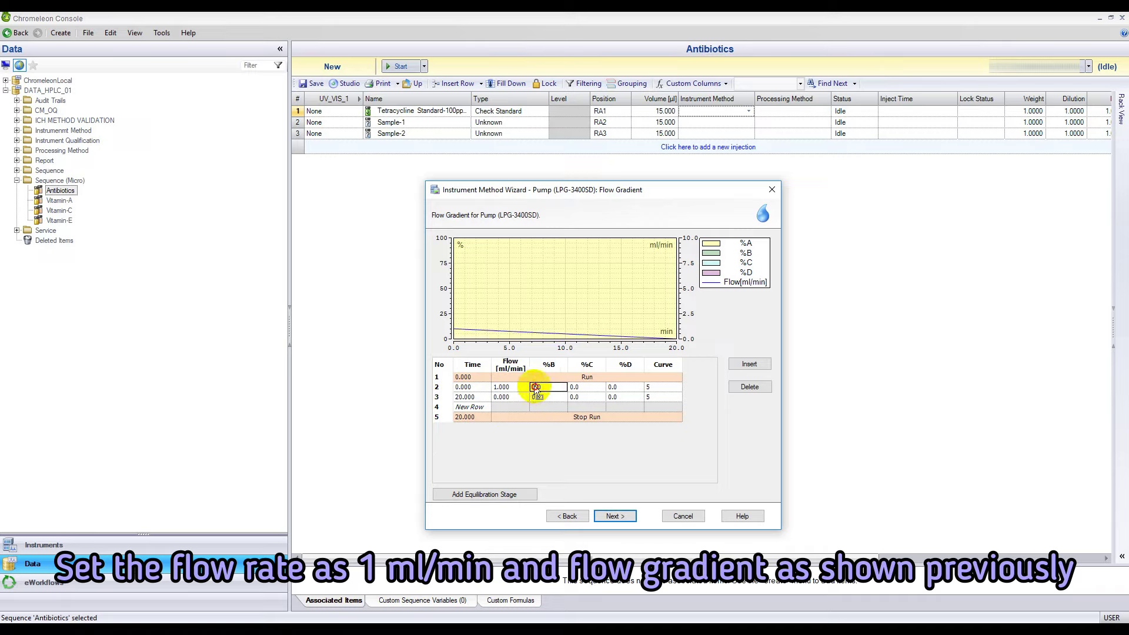
pyautogui.write('9')
pyautogui.press('Tab')
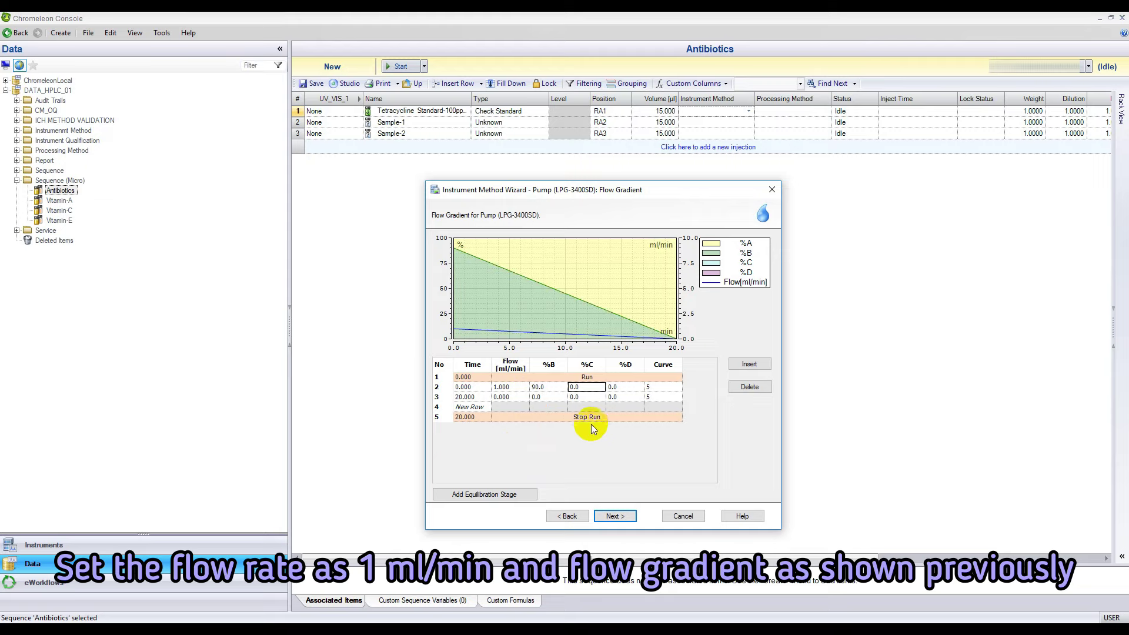
# Set the next gradient point to 15 min at 1 ml/min and 50.0% B
pyautogui.click(461, 398)
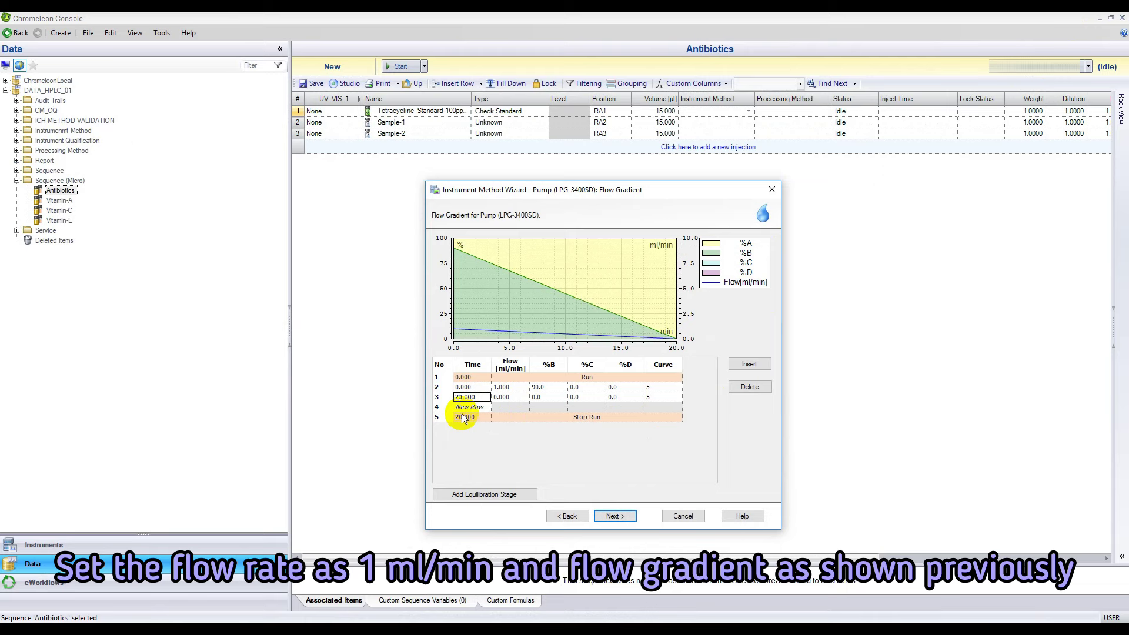
pyautogui.write('15')
pyautogui.click(498, 397)
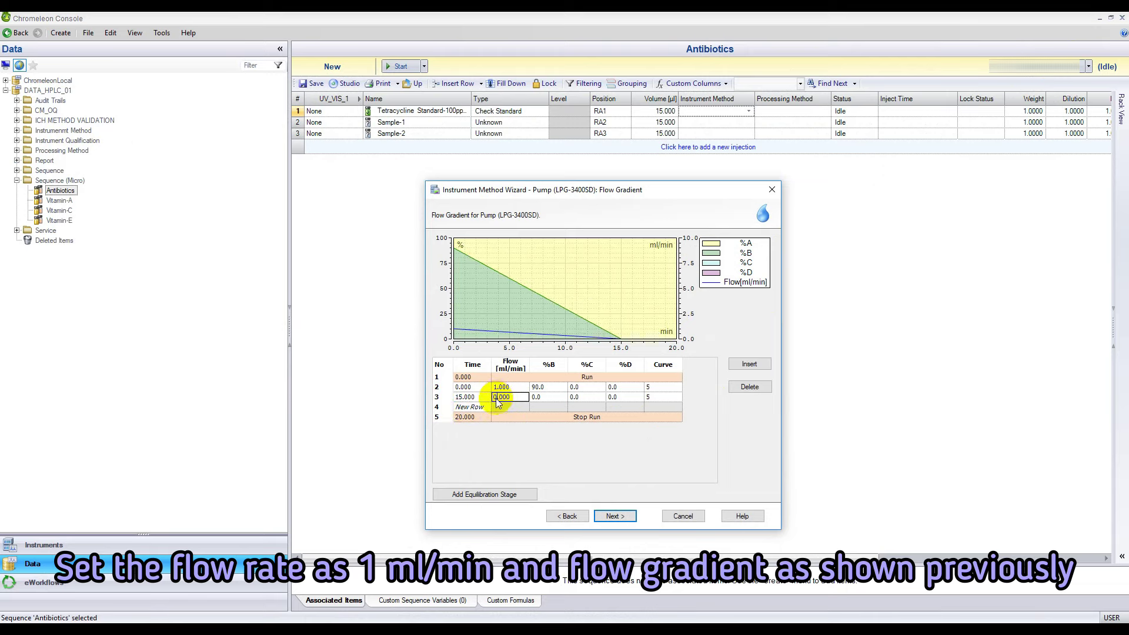
pyautogui.press('BackSpace')
pyautogui.write('1')
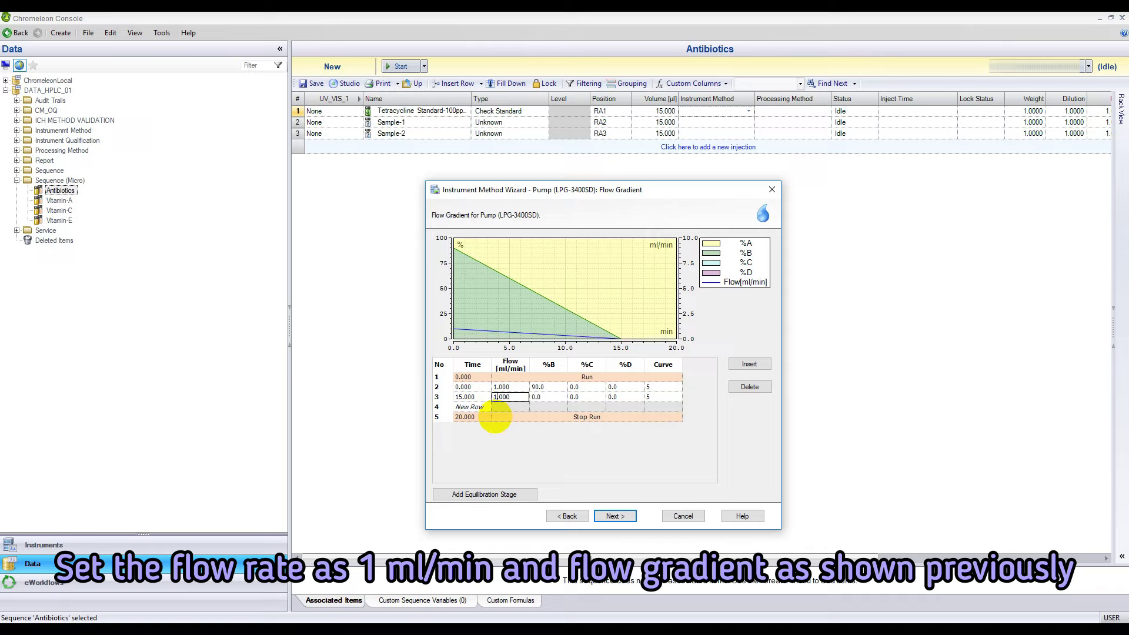
pyautogui.click(539, 398)
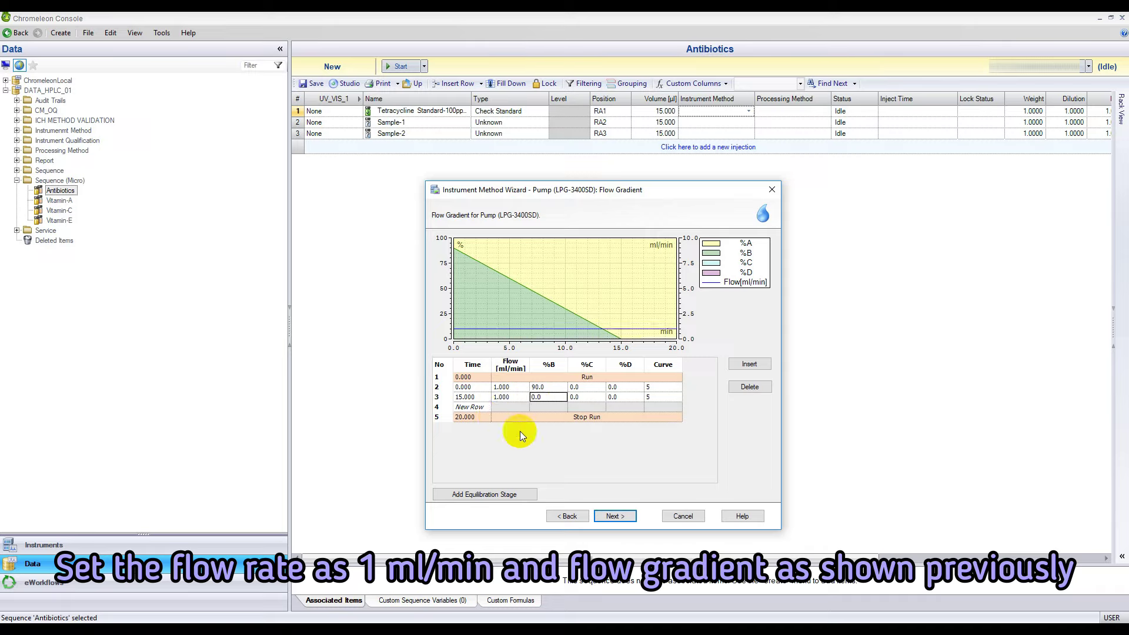
pyautogui.press('BackSpace')
pyautogui.write('50.0')
pyautogui.press('Tab')
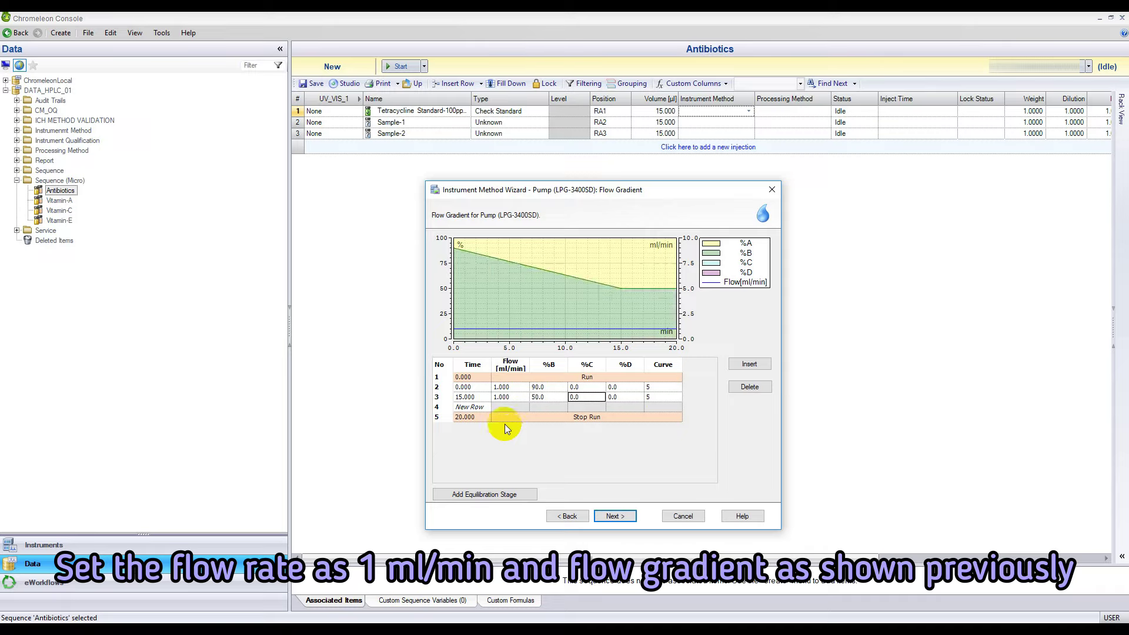
# Add gradient steps at 15.1 min and 20 min, both at 90% B
pyautogui.click(465, 407)
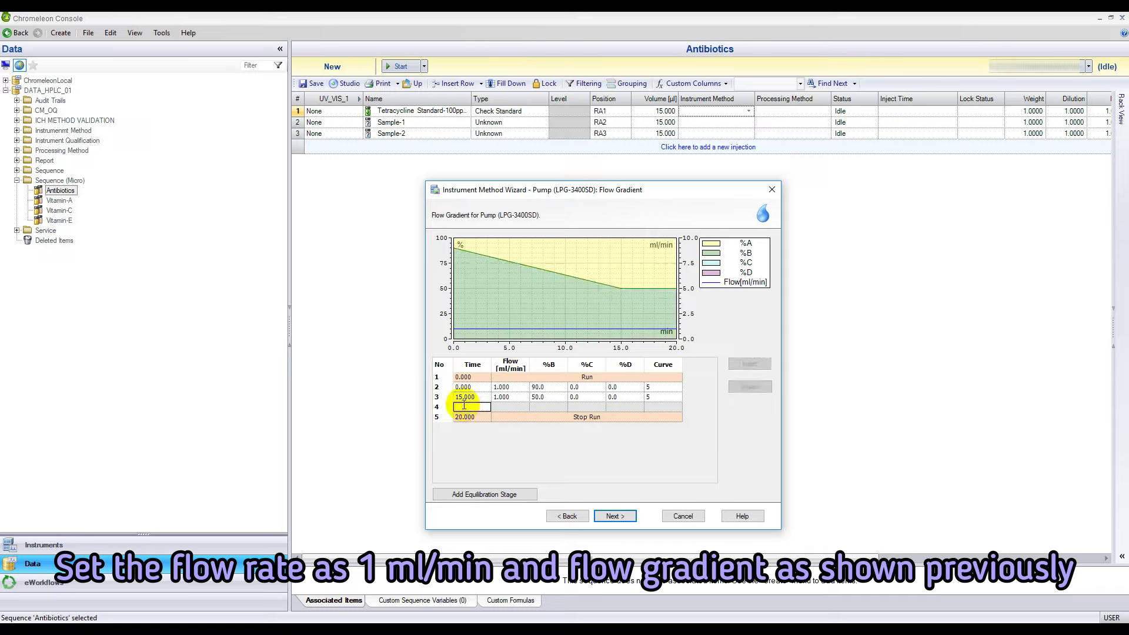
pyautogui.write('15.1')
pyautogui.click(525, 407)
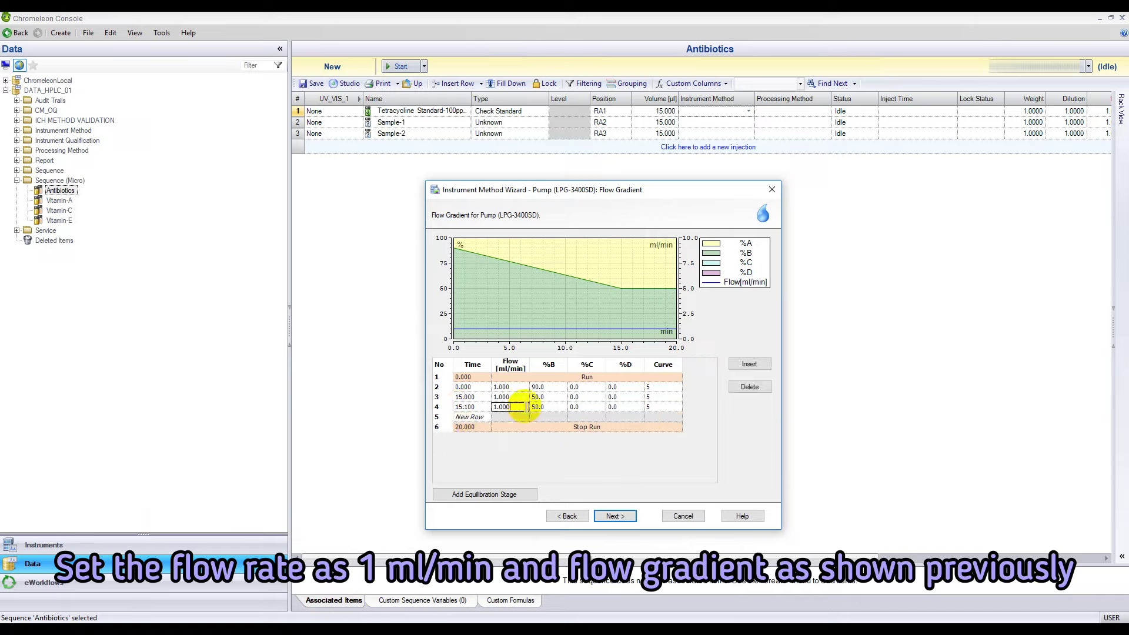
pyautogui.click(538, 407)
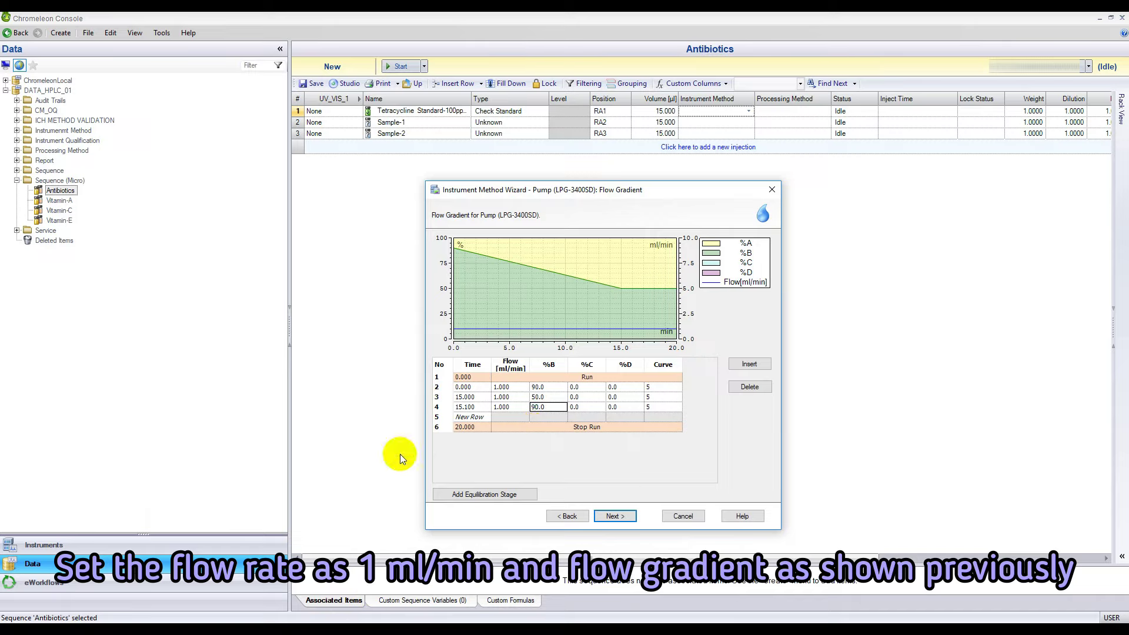
pyautogui.click(473, 418)
pyautogui.write('20')
pyautogui.click(522, 416)
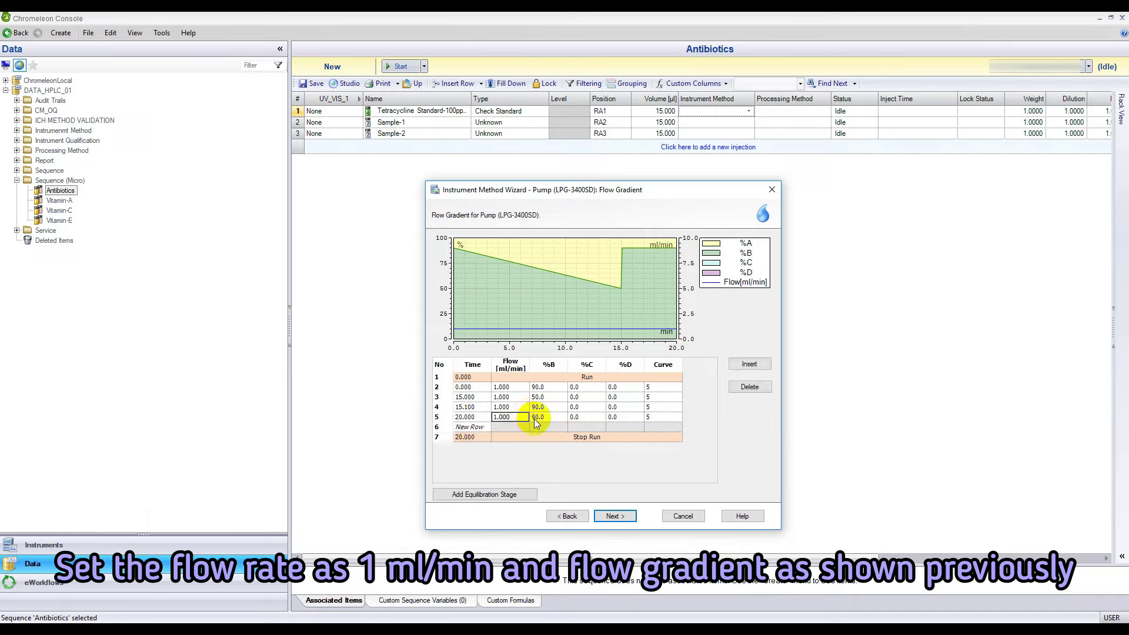
pyautogui.click(533, 418)
pyautogui.click(611, 419)
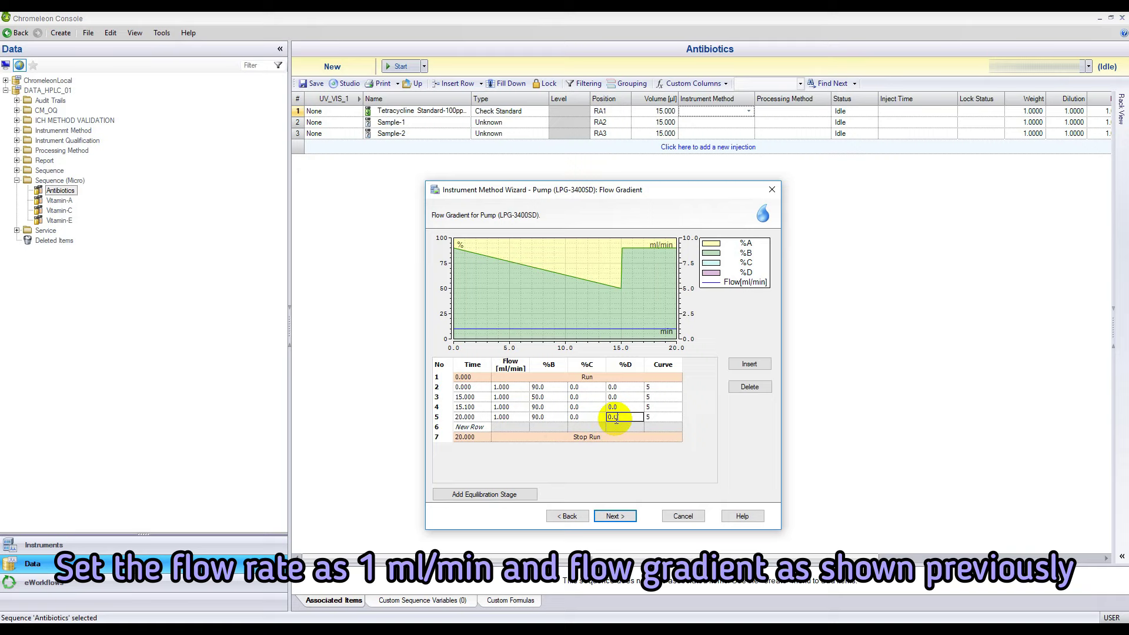
pyautogui.click(610, 516)
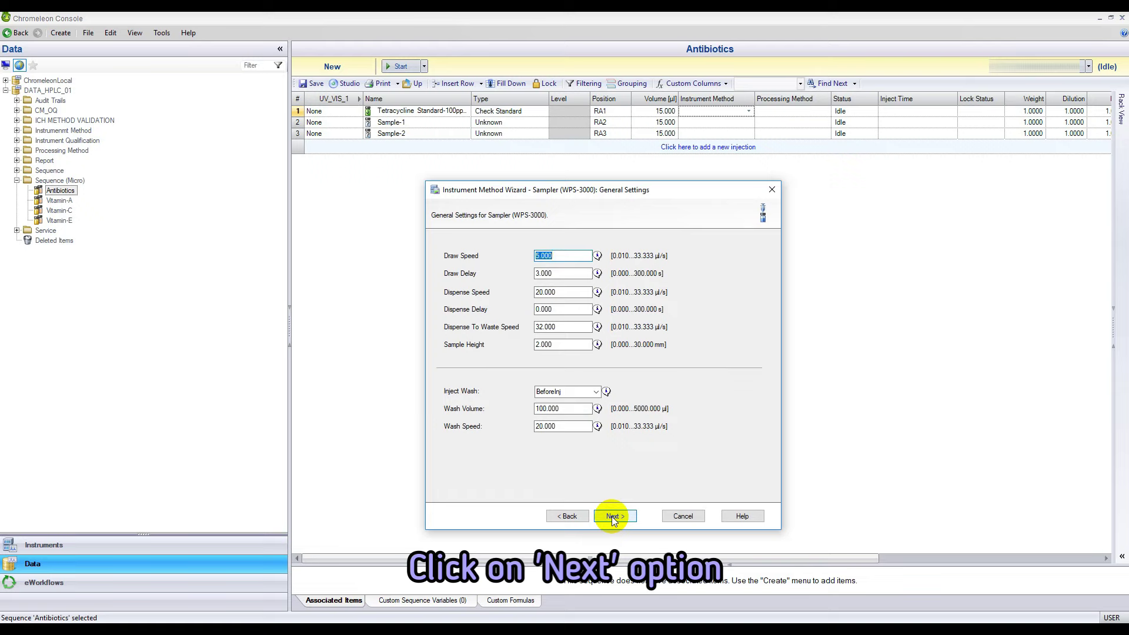
# Accept the sampler defaults, a 35 °C column oven and a 260 nm UV channel, skipping the timetable
pyautogui.click(611, 516)
pyautogui.click(609, 520)
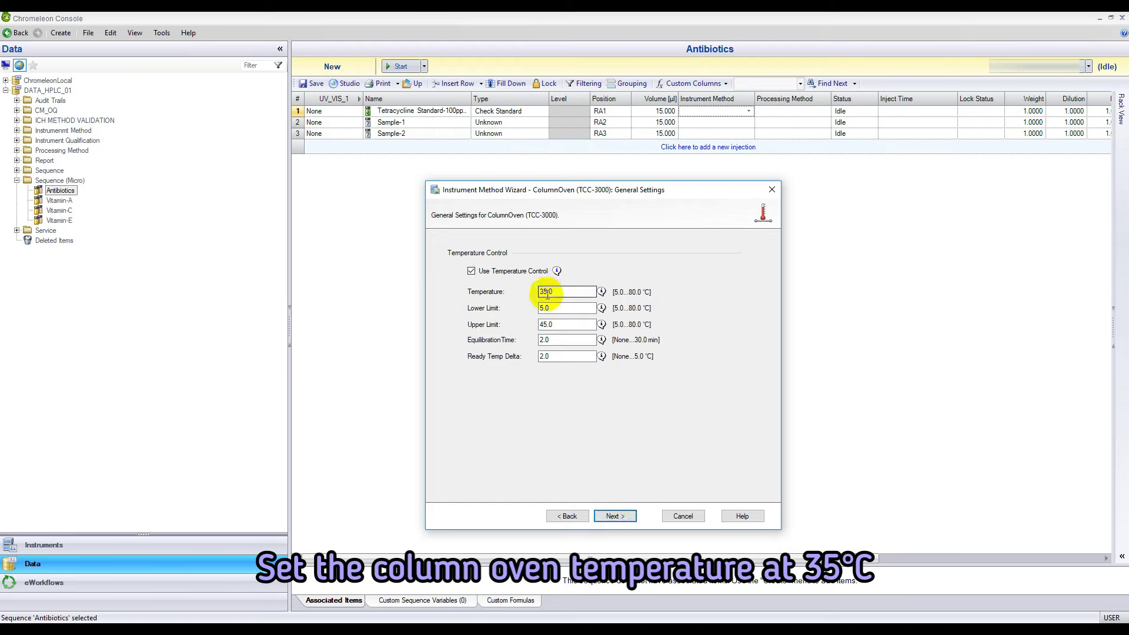
pyautogui.click(619, 517)
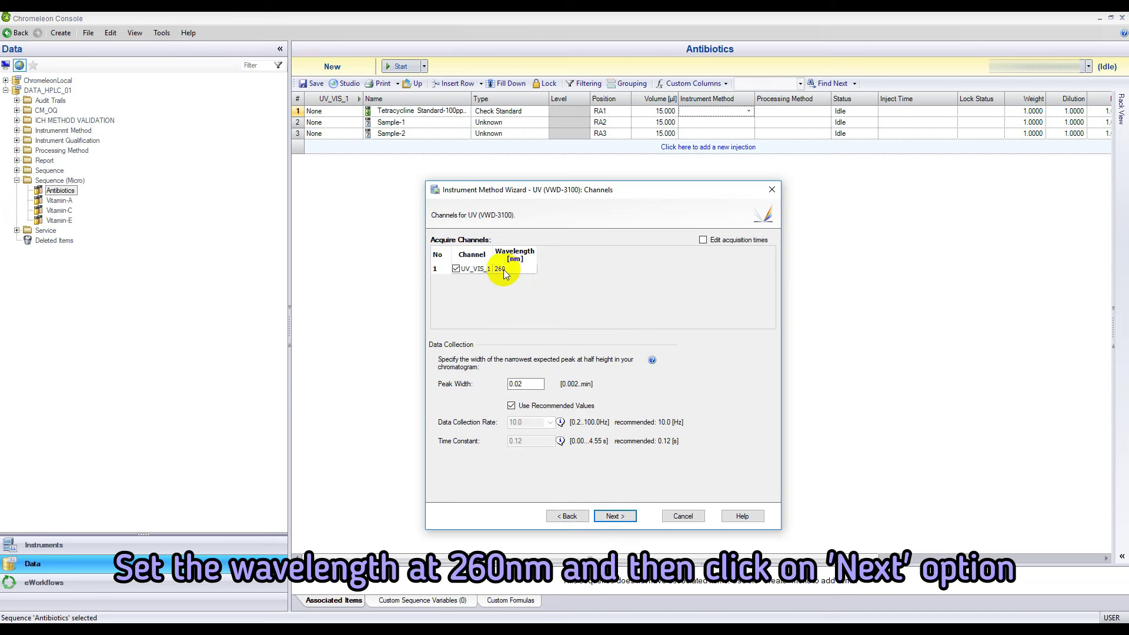
pyautogui.click(622, 516)
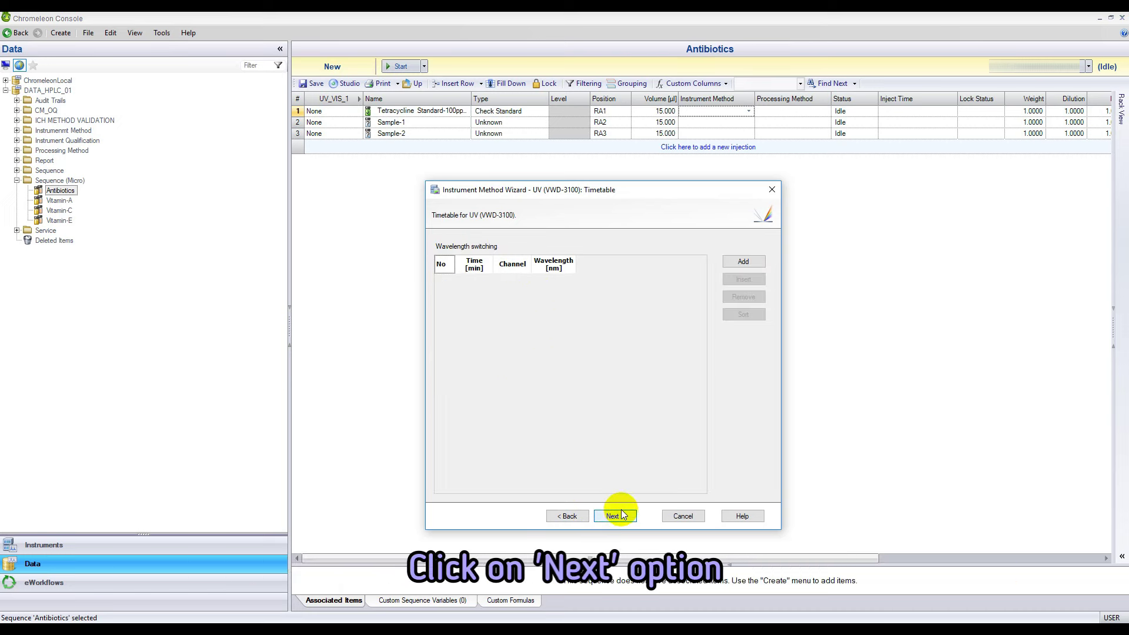
pyautogui.click(622, 515)
# Finish the wizard, then review the pump, sampler and 35.0 °C column oven settings
pyautogui.click(622, 515)
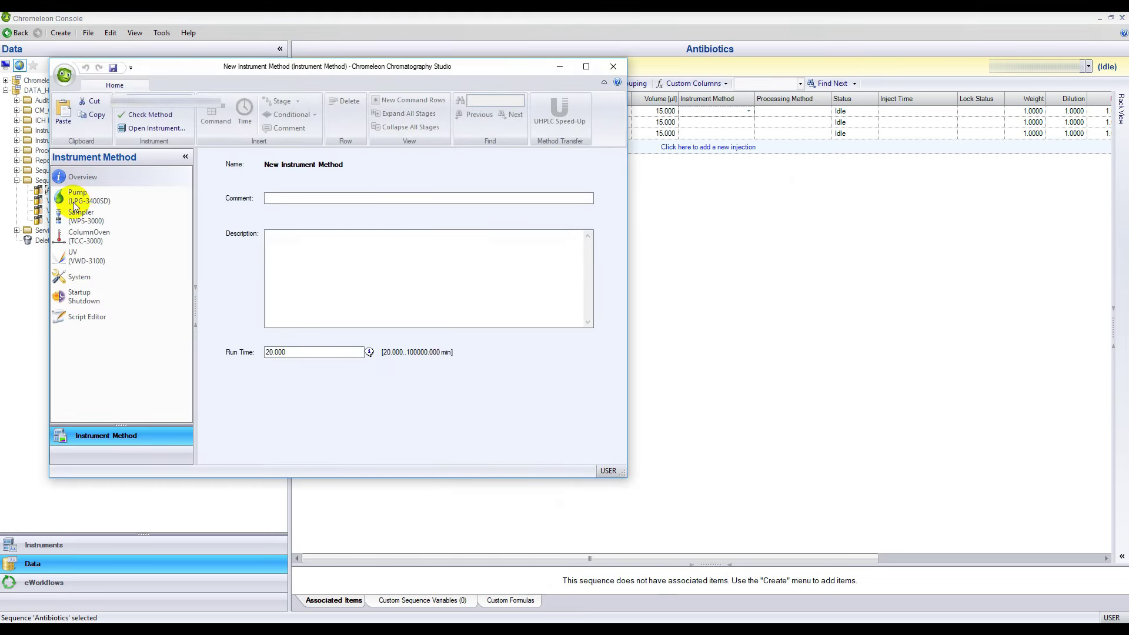
pyautogui.click(73, 203)
pyautogui.click(76, 216)
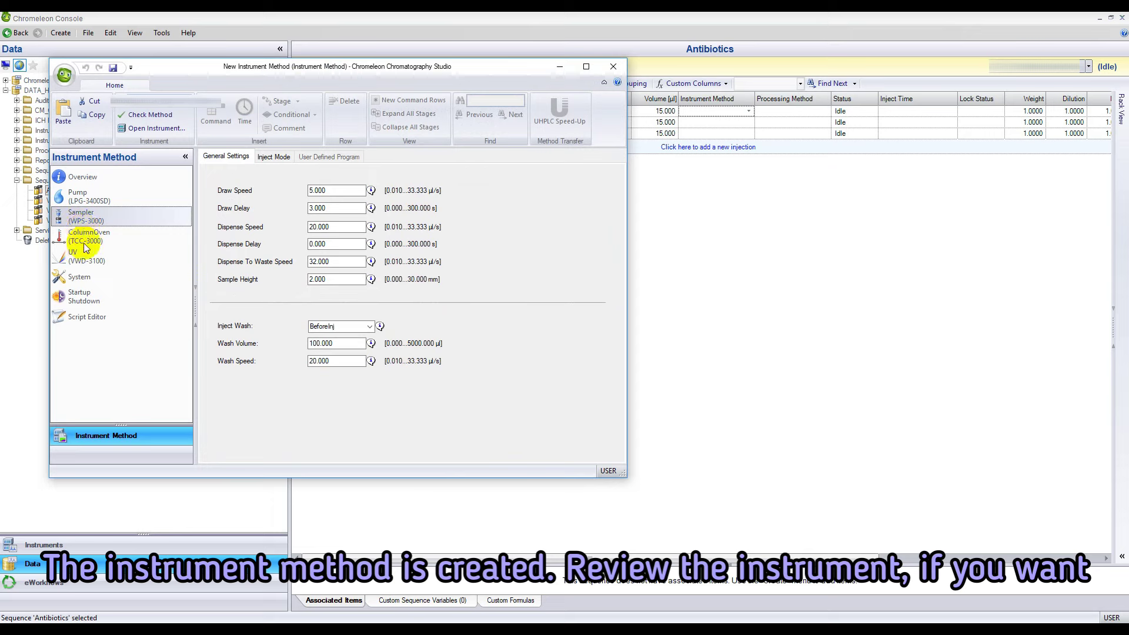
pyautogui.click(86, 242)
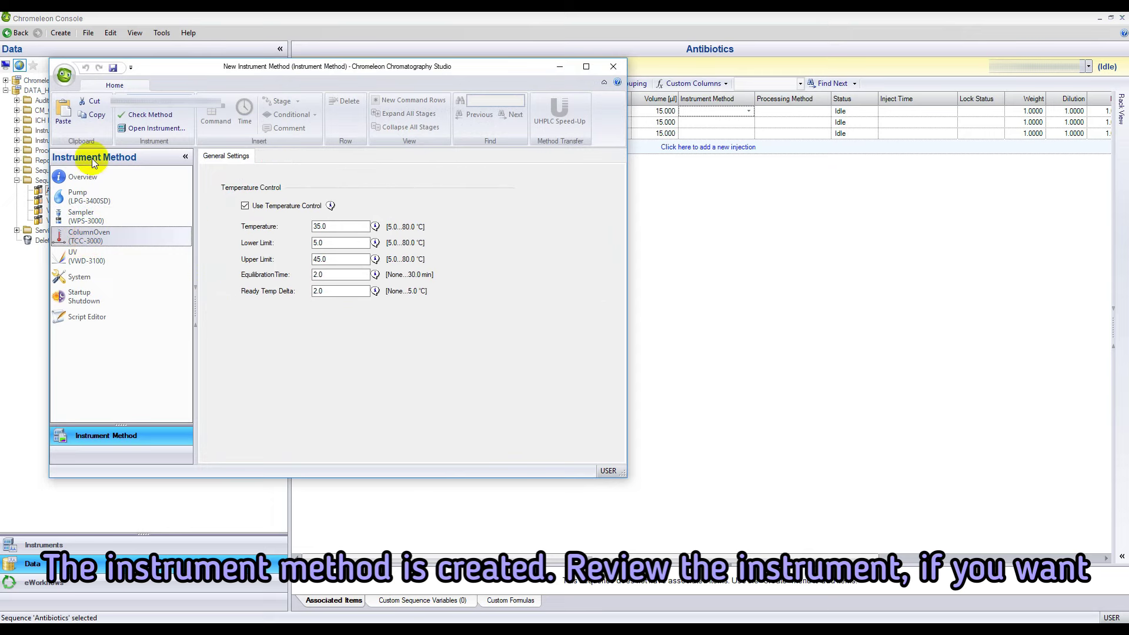
# Save the instrument method as 'Antibiotics' and close the Studio window
pyautogui.click(113, 68)
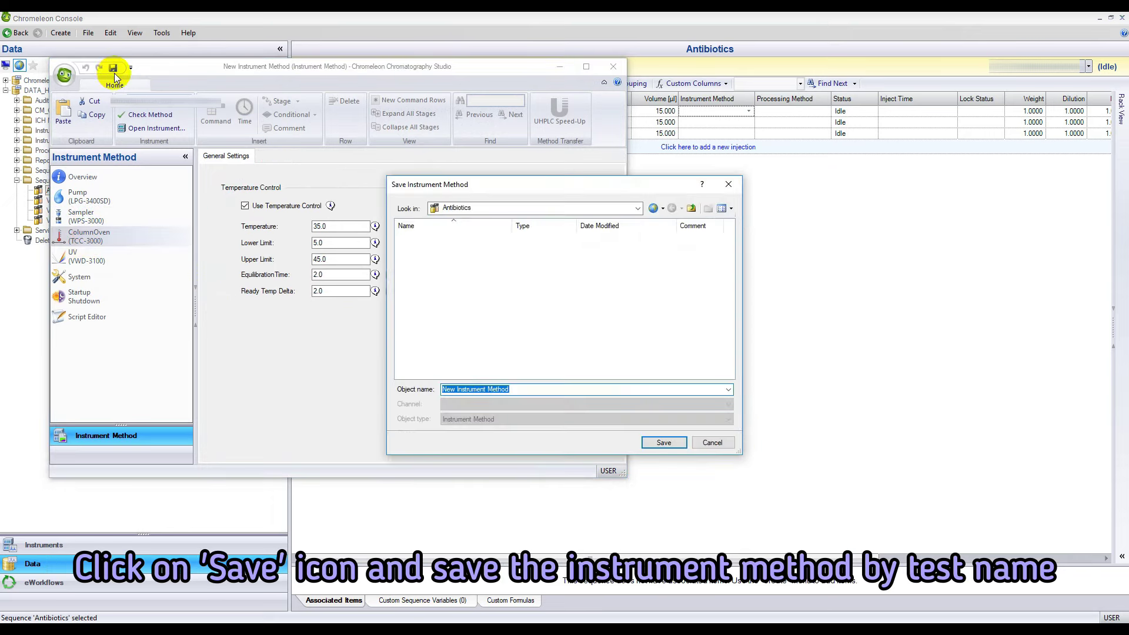
pyautogui.write('Antibiotics')
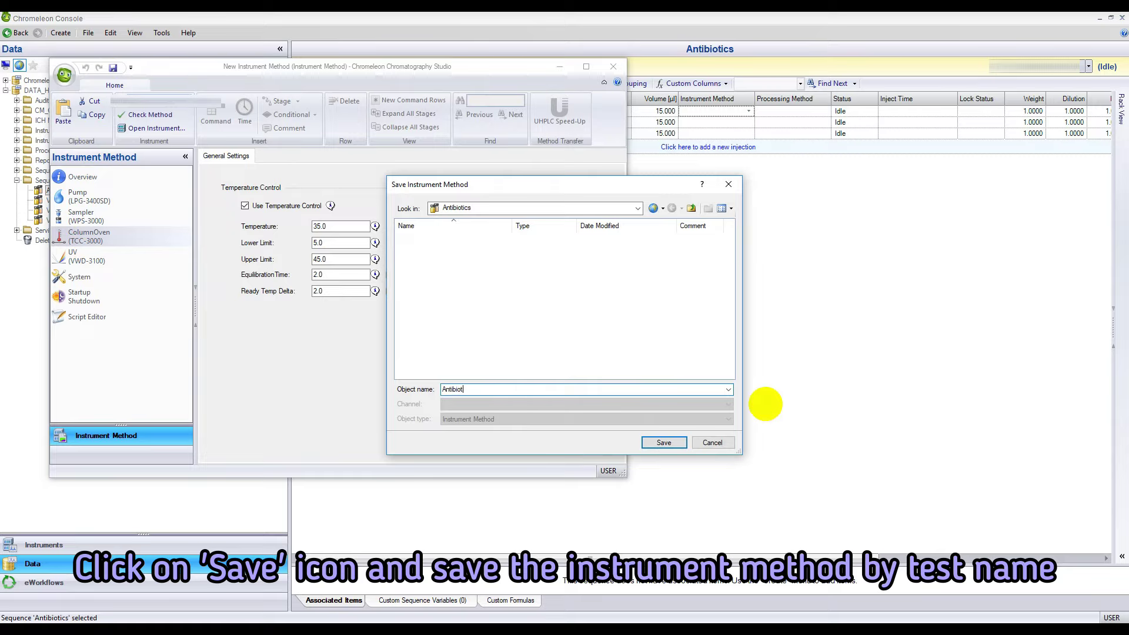
pyautogui.click(666, 442)
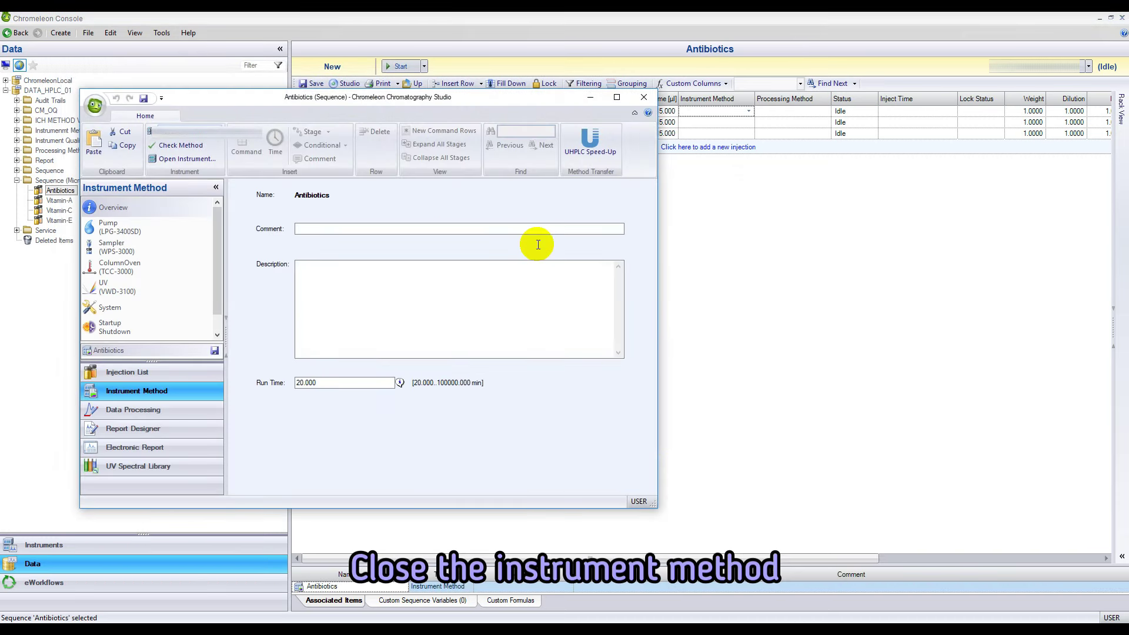
pyautogui.click(644, 97)
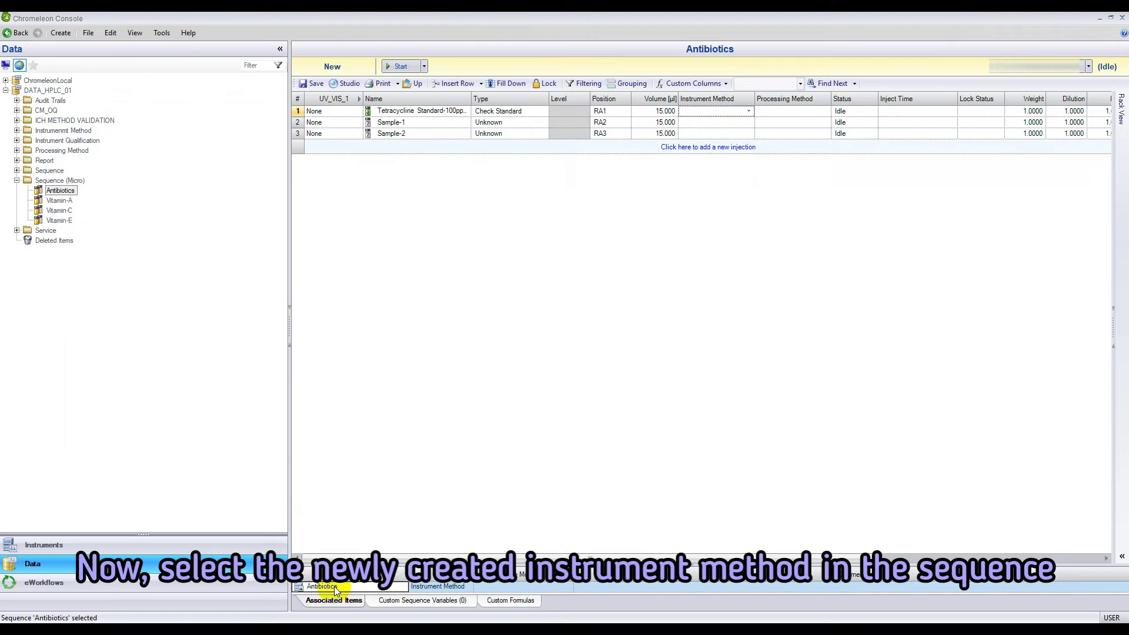
pyautogui.click(749, 111)
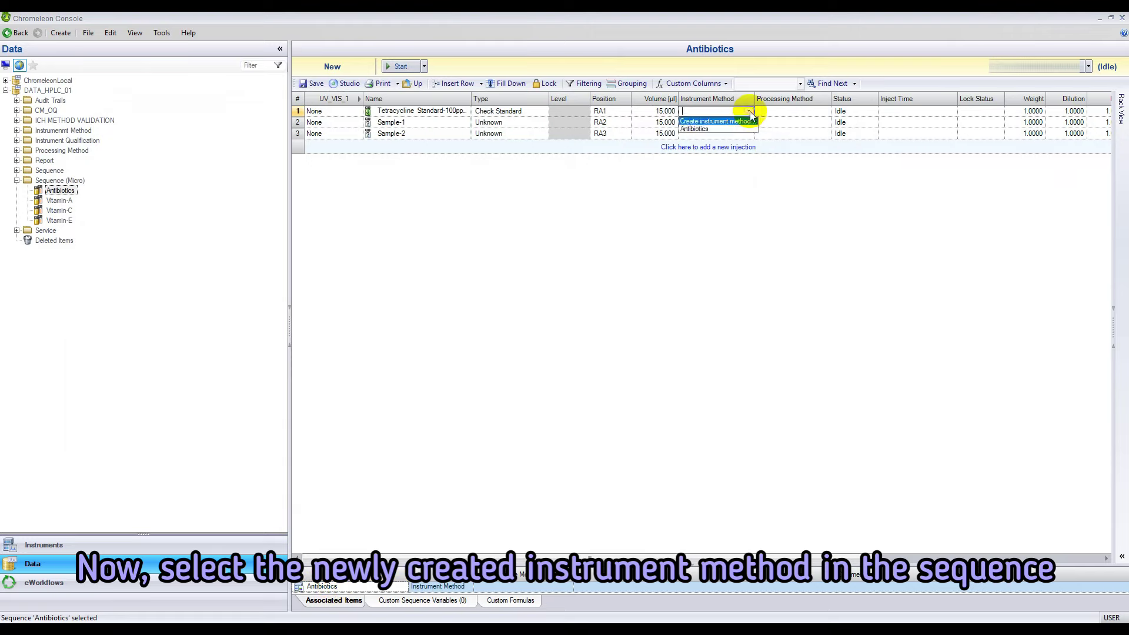
# Assign Antibiotics as the standard's instrument method and start a new Quantitative processing method
pyautogui.click(747, 128)
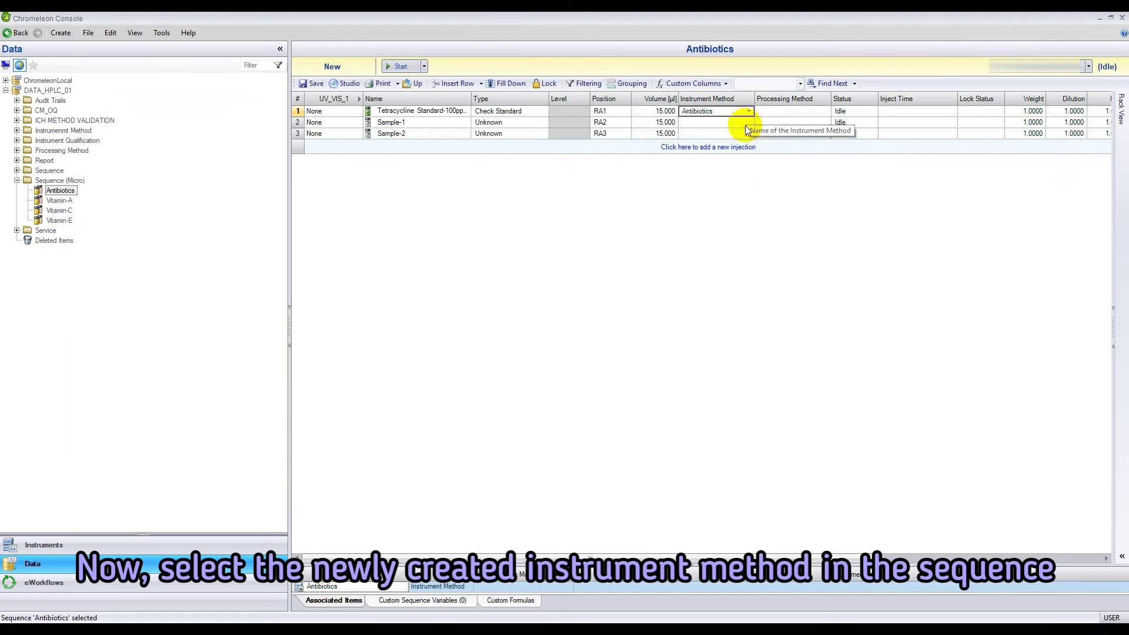
pyautogui.click(782, 112)
pyautogui.click(825, 111)
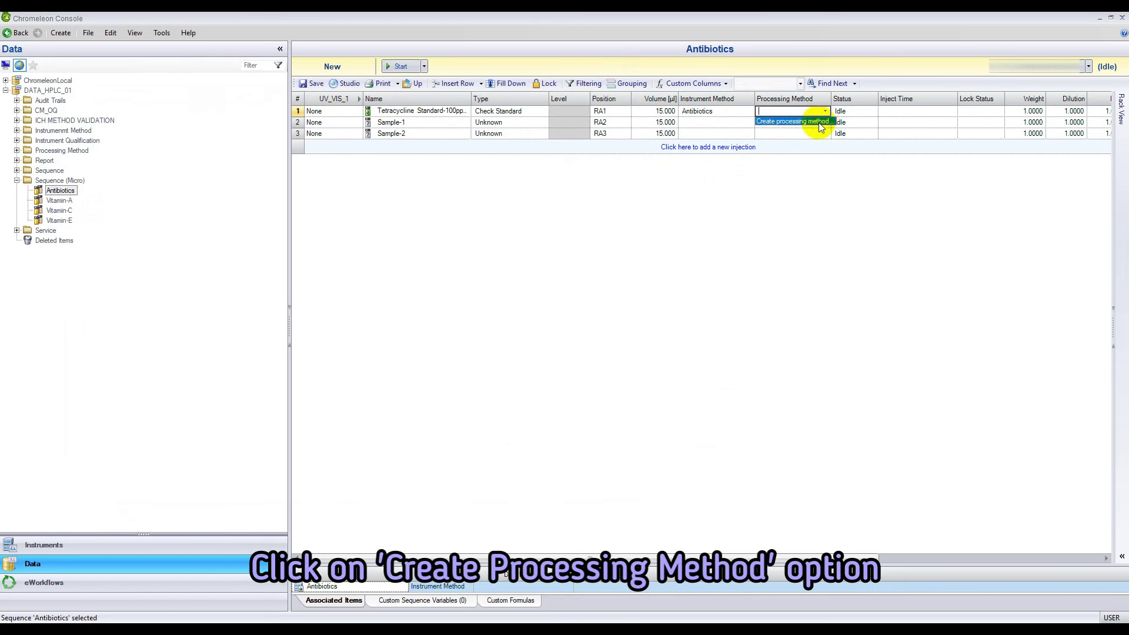
pyautogui.click(821, 122)
pyautogui.click(424, 305)
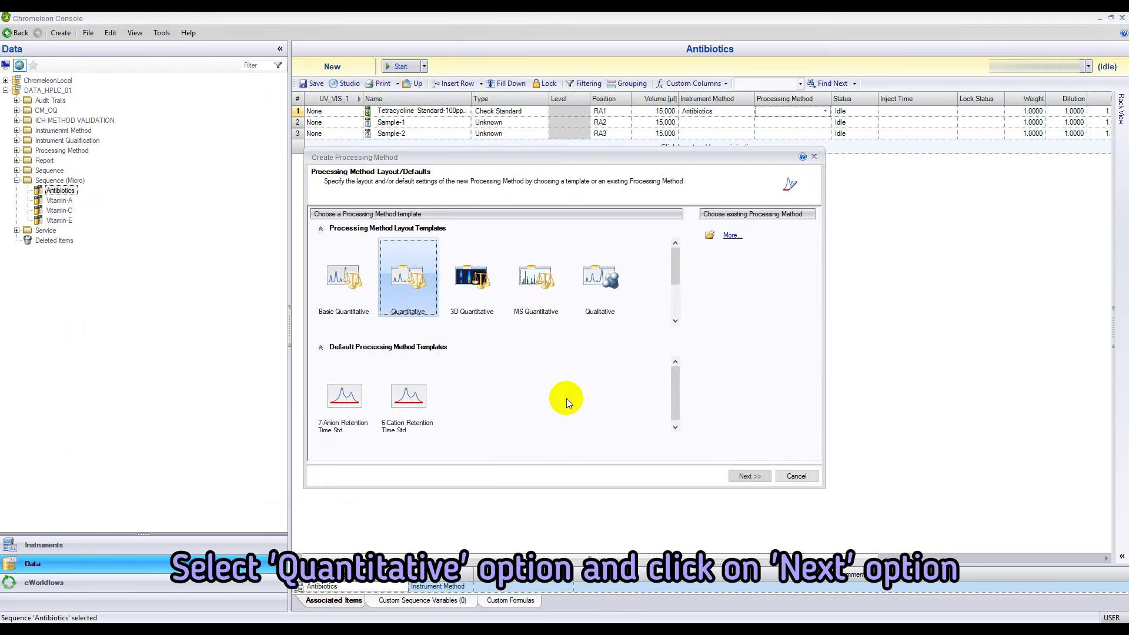
# Name the processing method 'Antibiotics', save all three modified items and close Studio
pyautogui.click(745, 477)
pyautogui.write('Antibiotics')
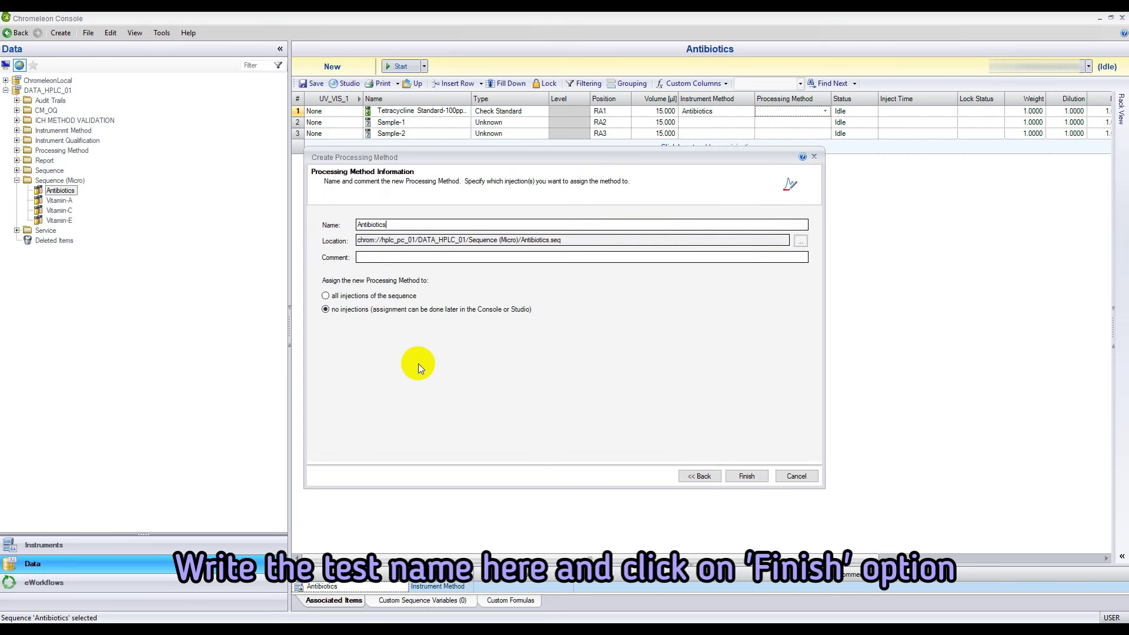
pyautogui.click(746, 476)
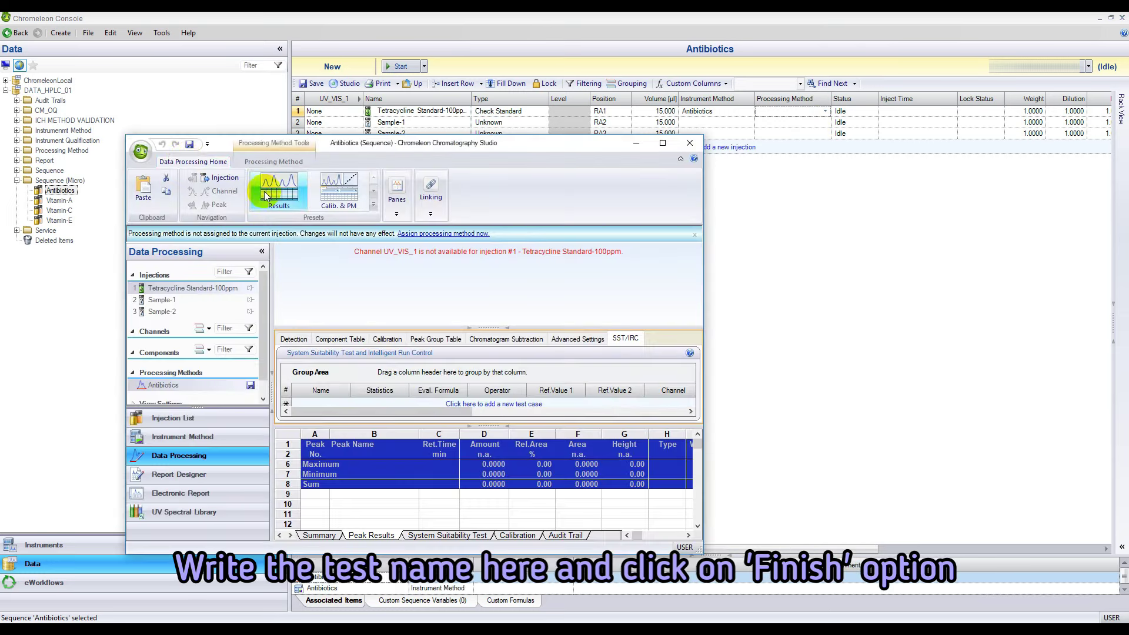
pyautogui.click(190, 144)
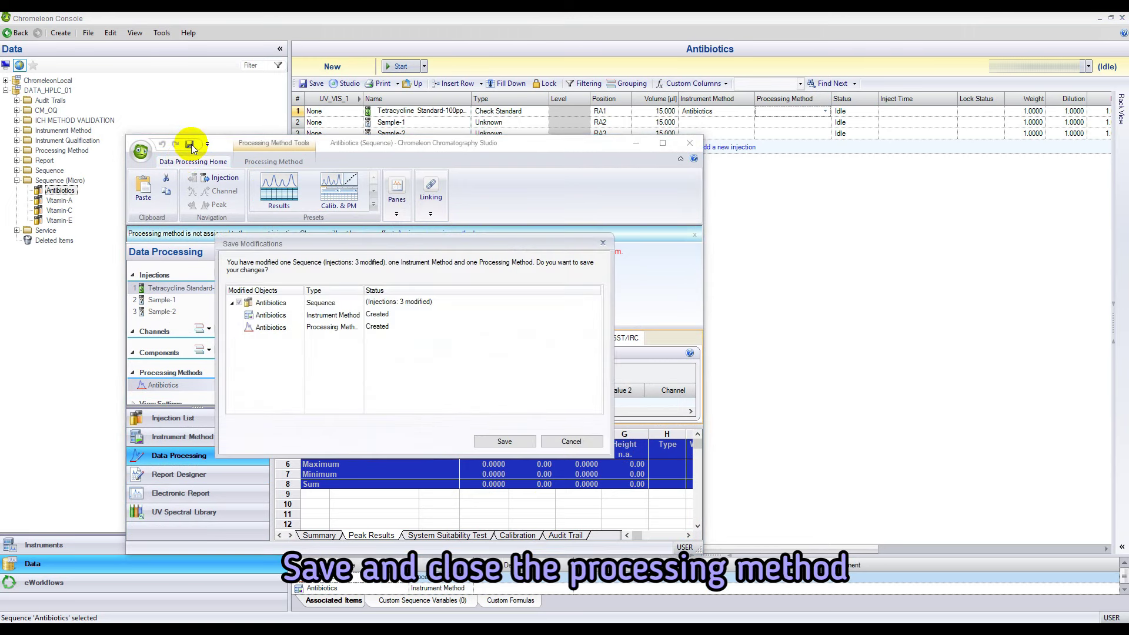
pyautogui.click(505, 441)
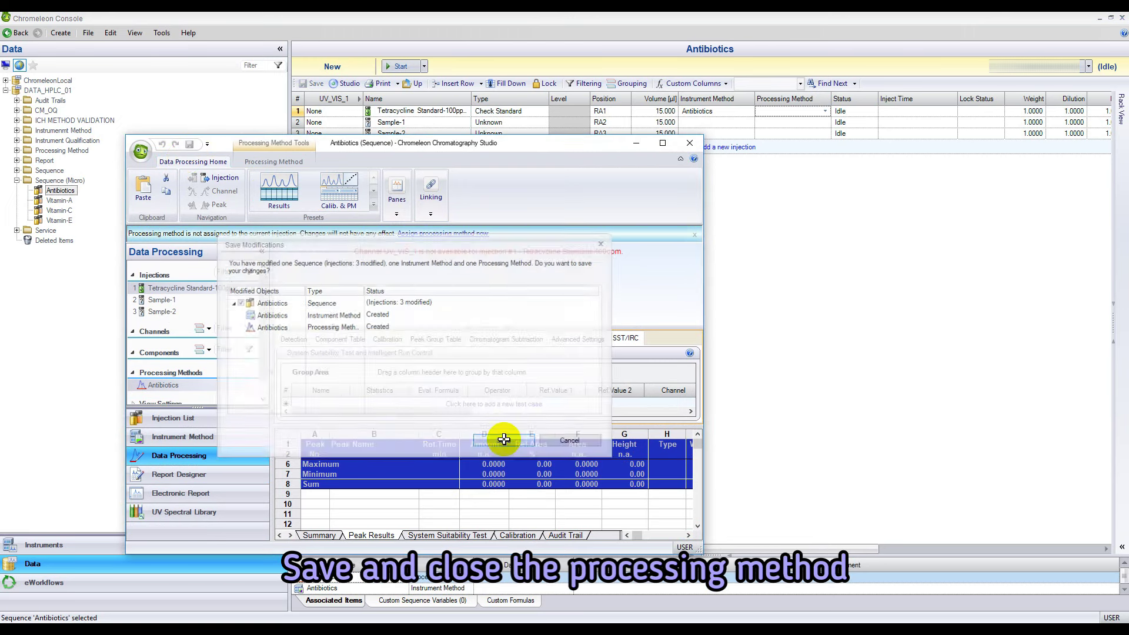
pyautogui.click(692, 144)
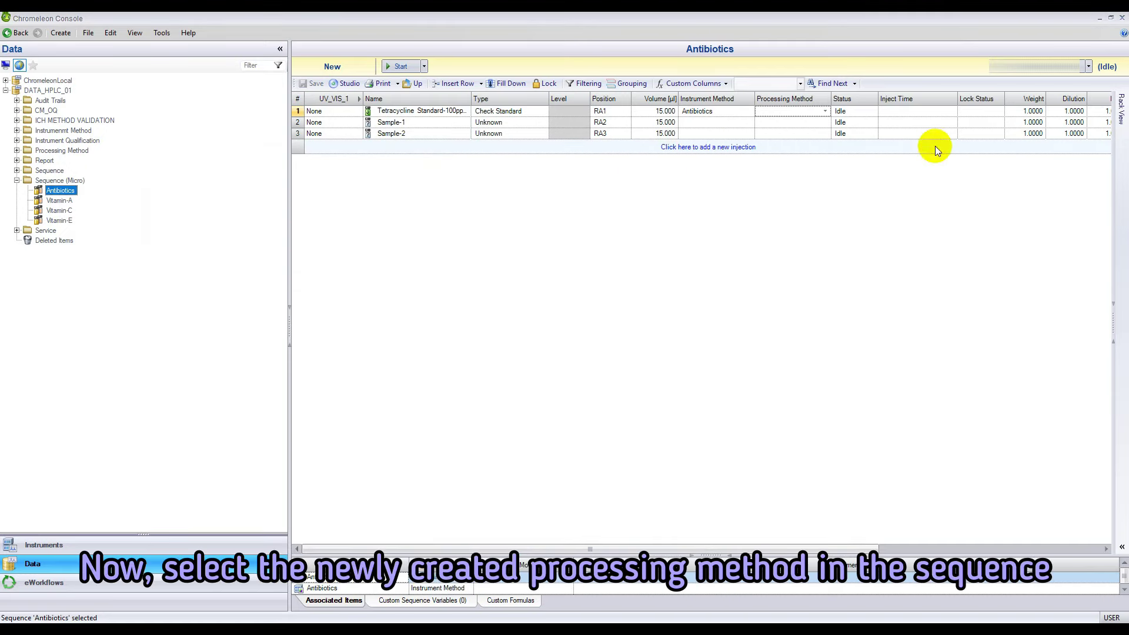
# Set Antibiotics as instrument and processing method for the standard, Sample-1 and Sample-2
pyautogui.click(824, 112)
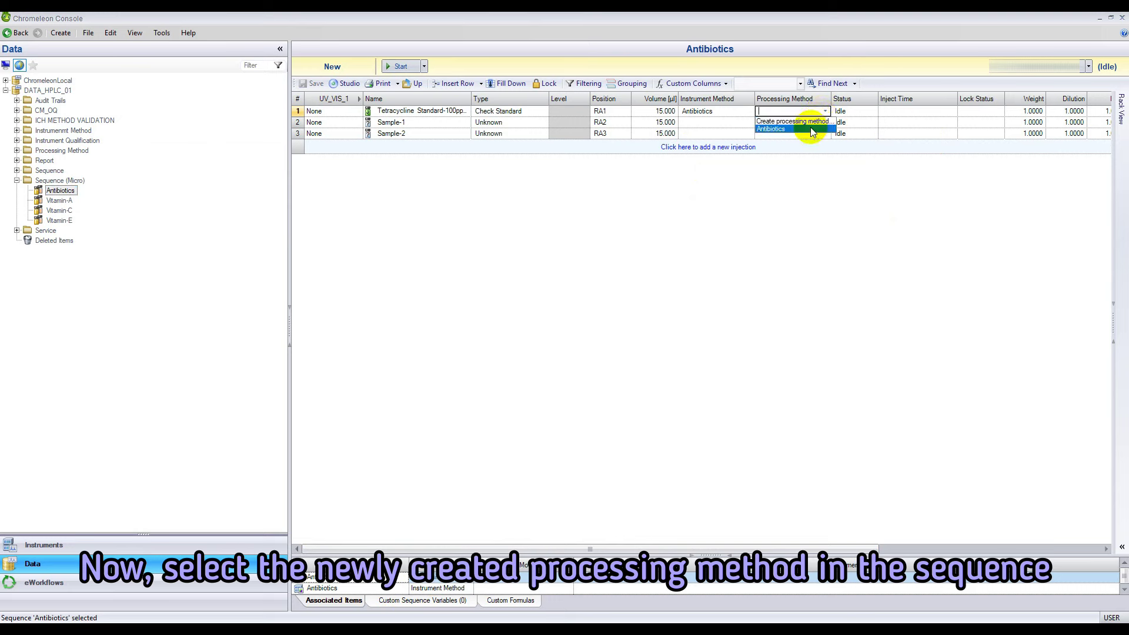
pyautogui.click(812, 132)
pyautogui.click(749, 122)
pyautogui.click(749, 139)
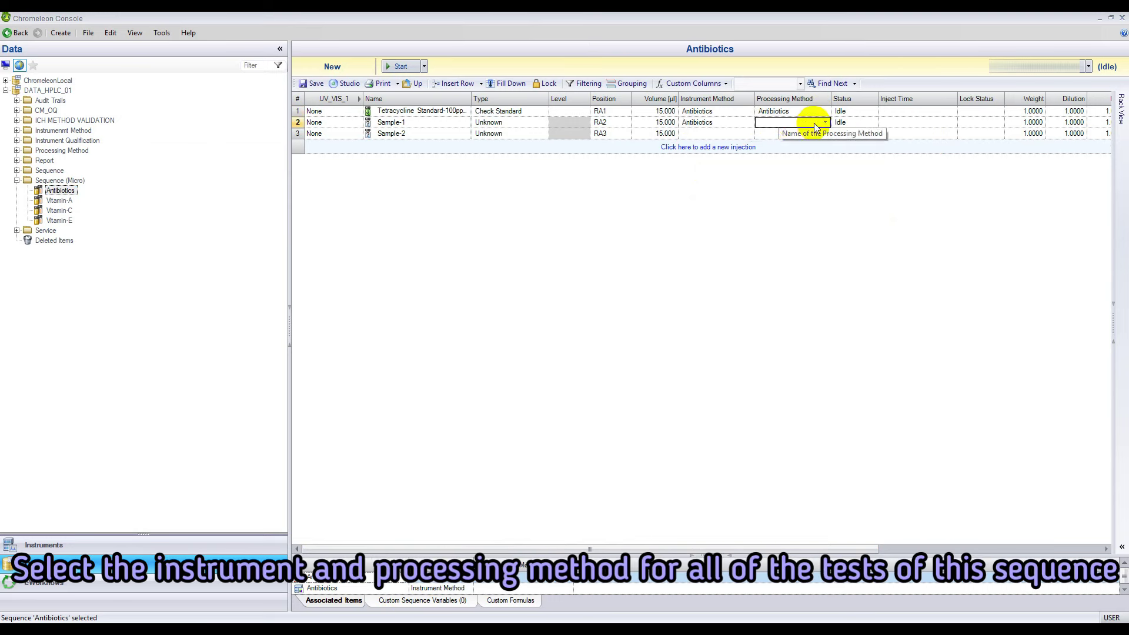
pyautogui.click(824, 122)
pyautogui.click(814, 140)
pyautogui.click(749, 134)
pyautogui.click(743, 152)
pyautogui.click(824, 134)
pyautogui.click(818, 152)
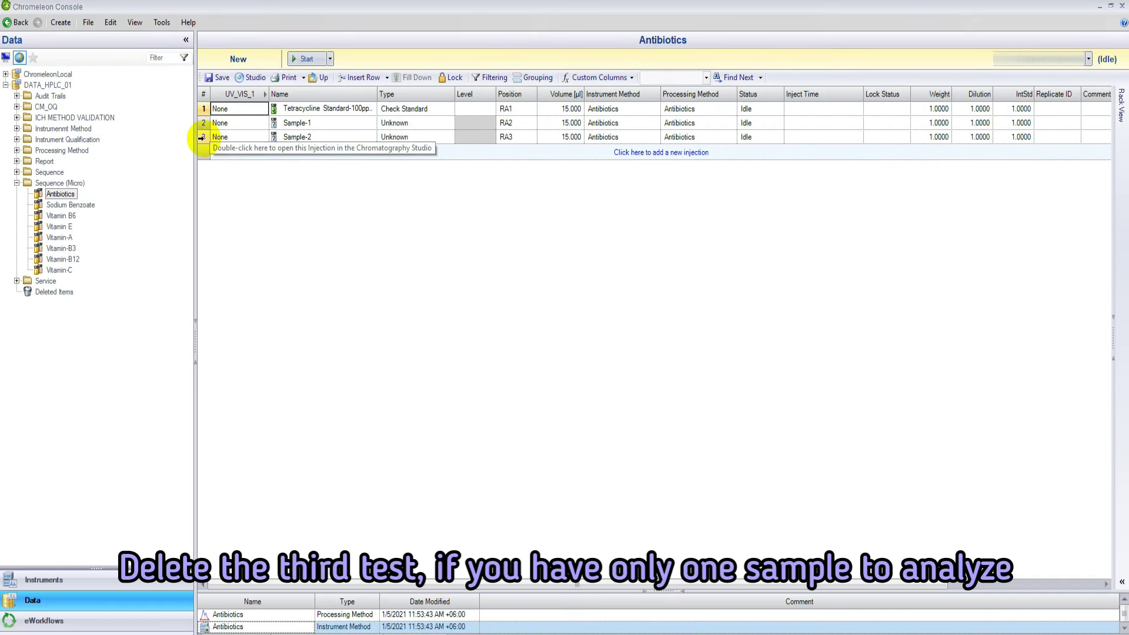
# Delete the Sample-2 injection row and save the sequence
pyautogui.click(204, 136)
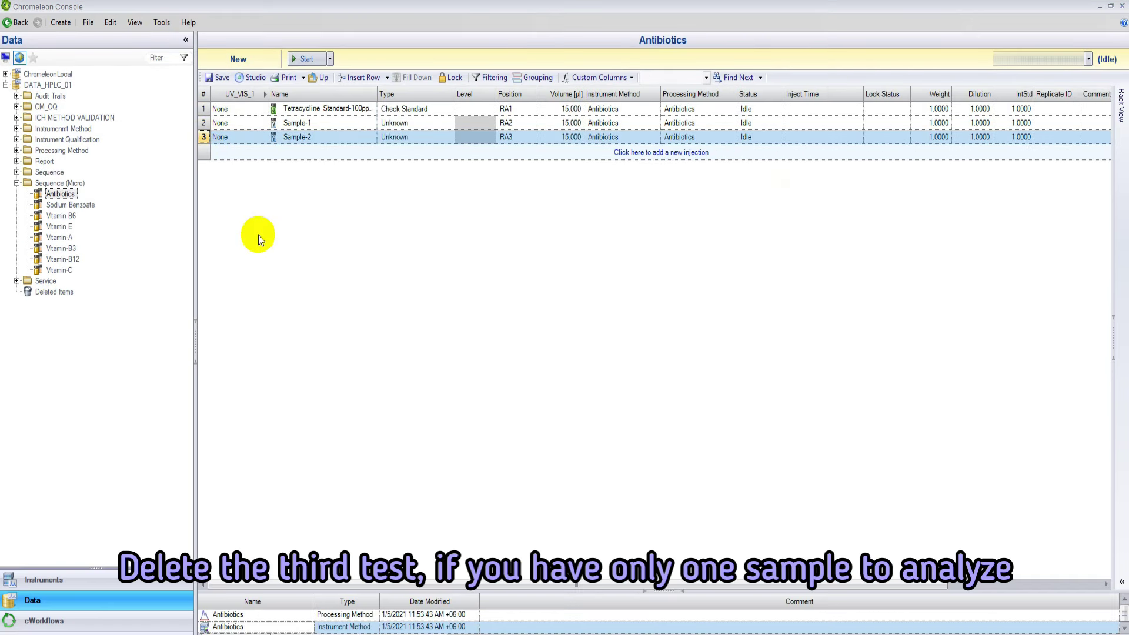
pyautogui.press('Delete')
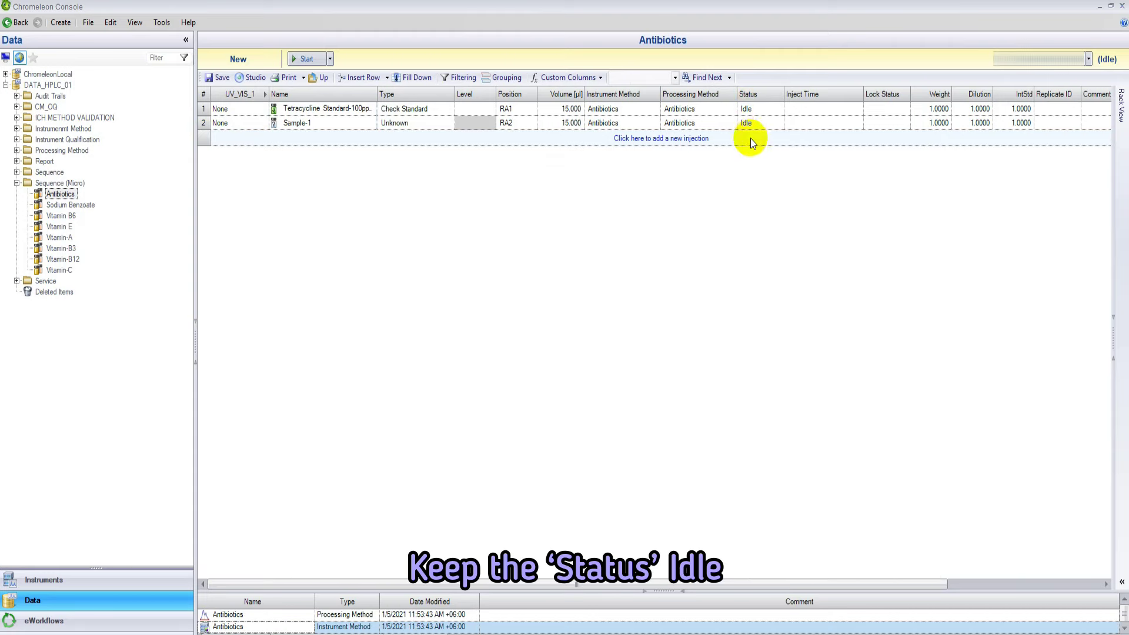
pyautogui.click(210, 83)
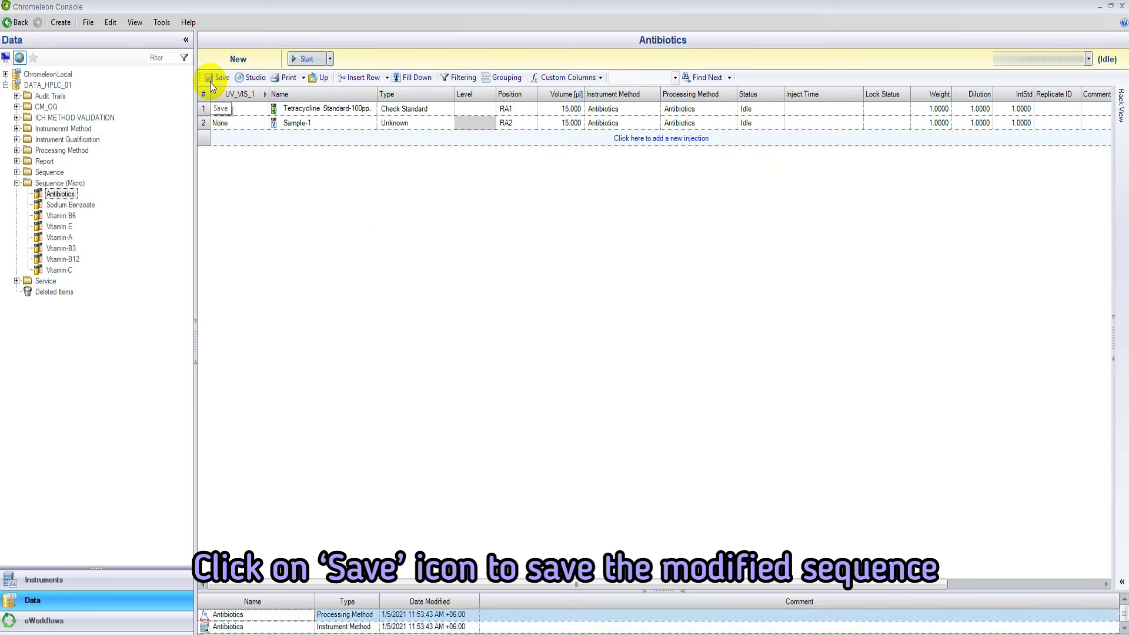
# Add the Antibiotics sequence to the instrument queue, pass the Ready Check and start it
pyautogui.click(330, 59)
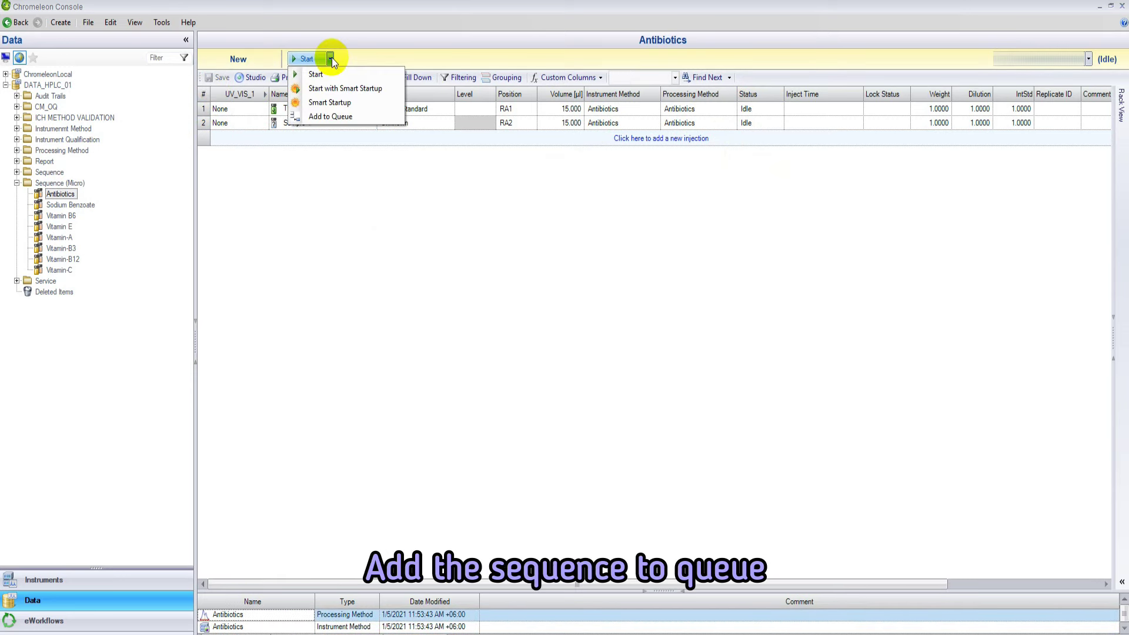
pyautogui.click(340, 116)
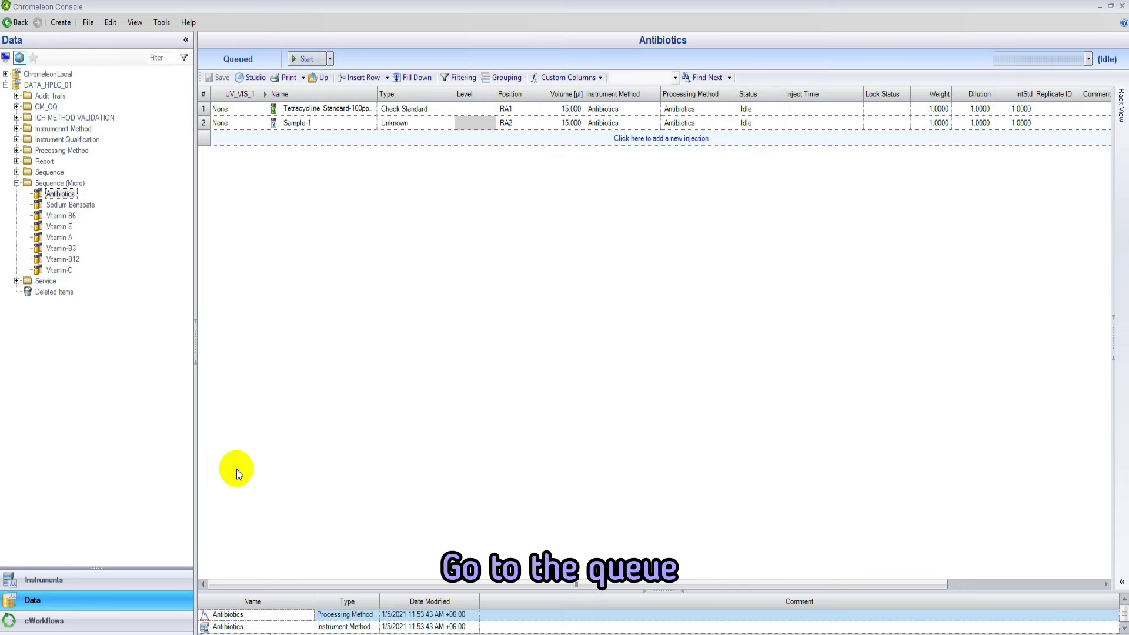
pyautogui.click(169, 579)
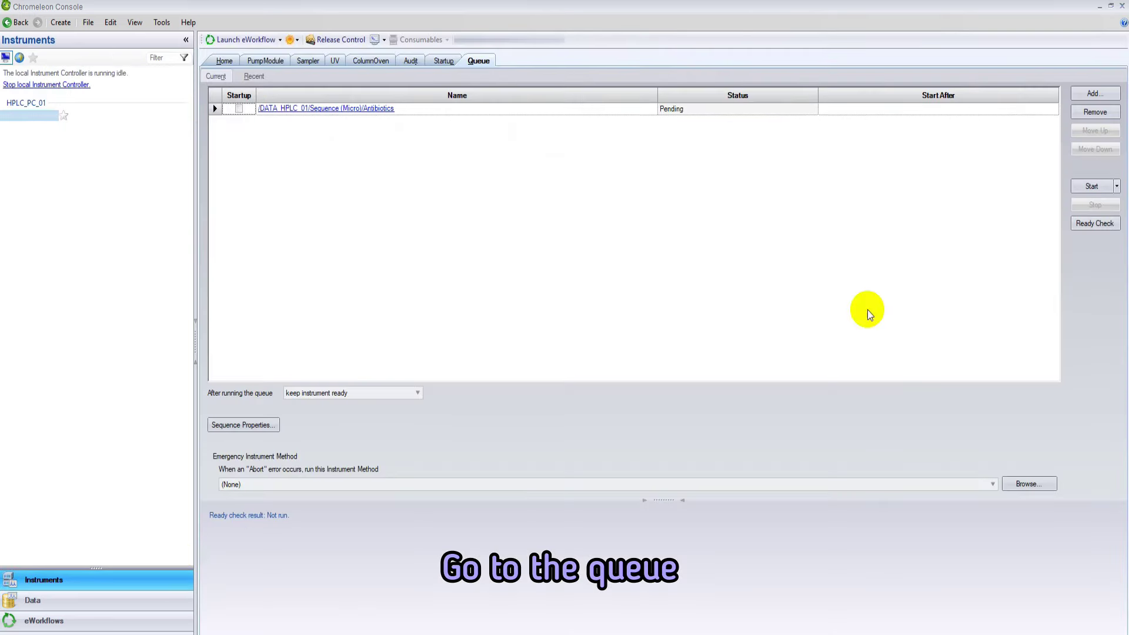
pyautogui.click(1093, 224)
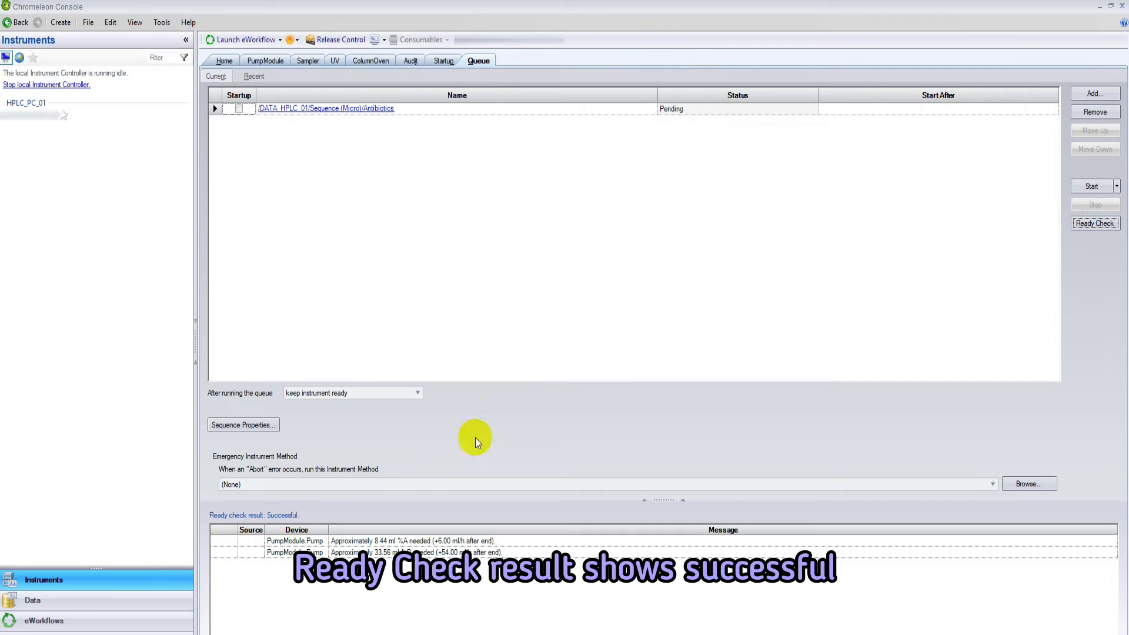
pyautogui.click(1093, 186)
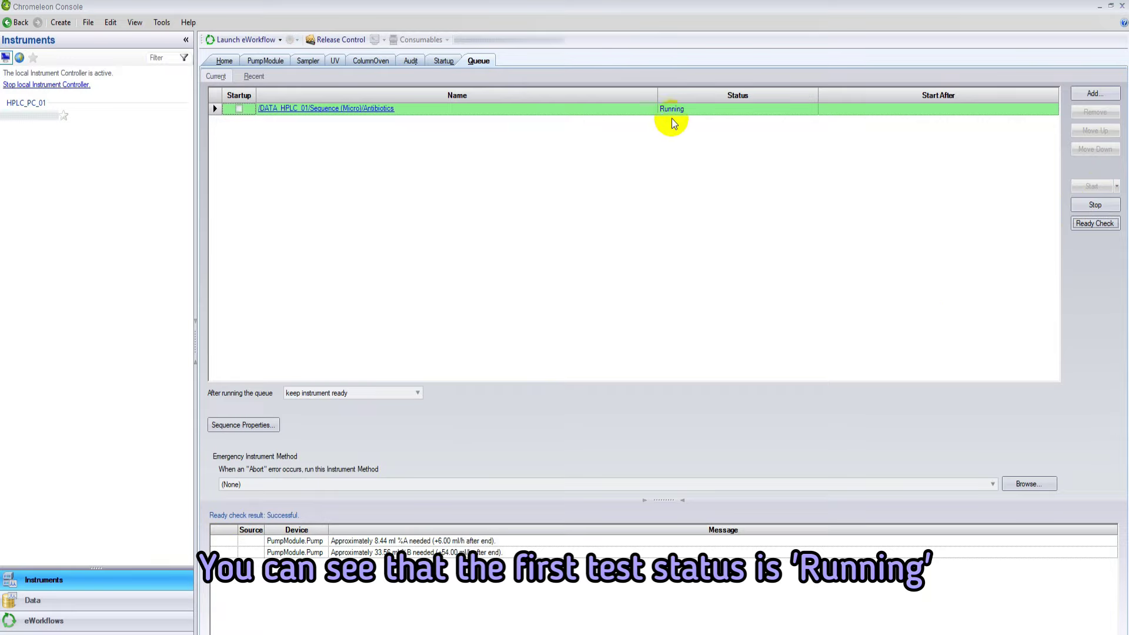
# Watch the UV on-line plot of the Tetracycline Standard-100ppm injection, peaking near 7.2 min
pyautogui.click(149, 598)
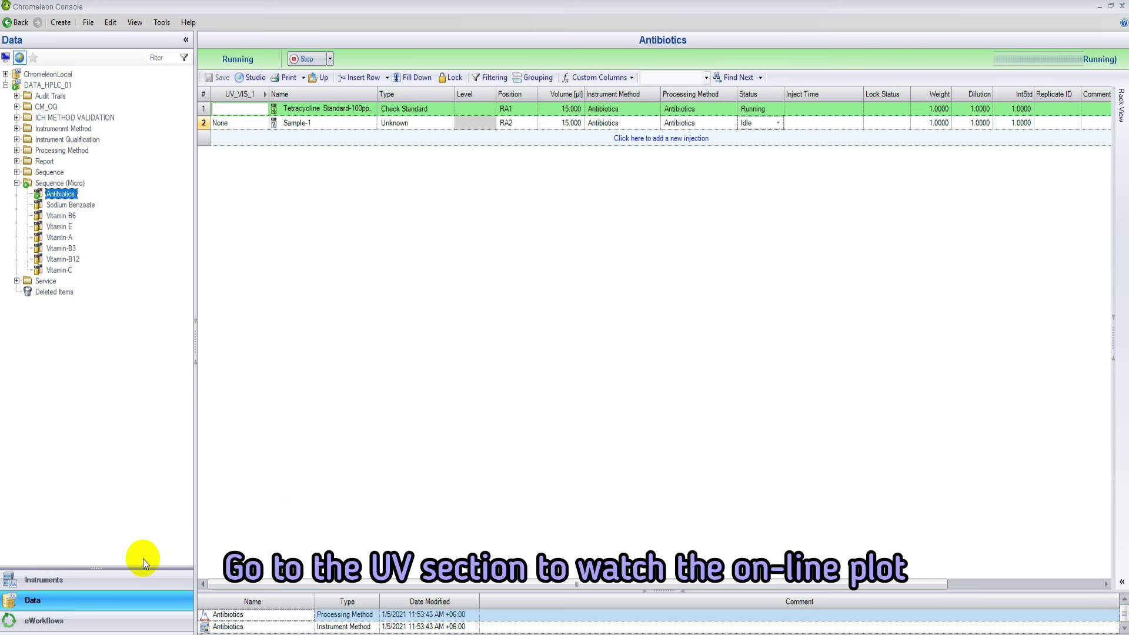
pyautogui.click(136, 580)
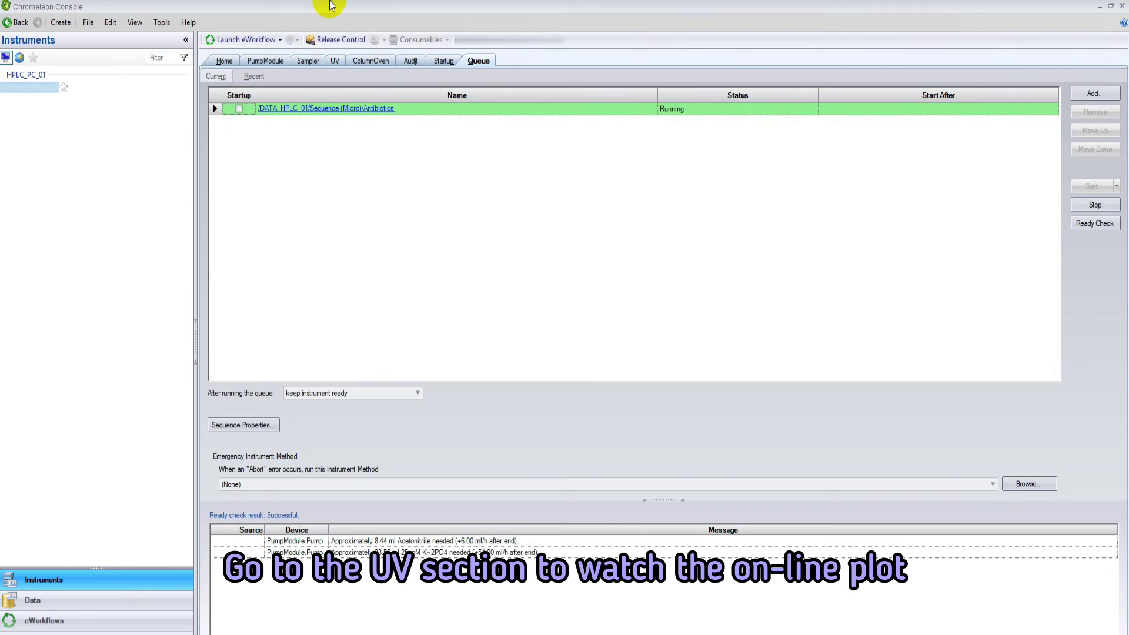
pyautogui.click(335, 63)
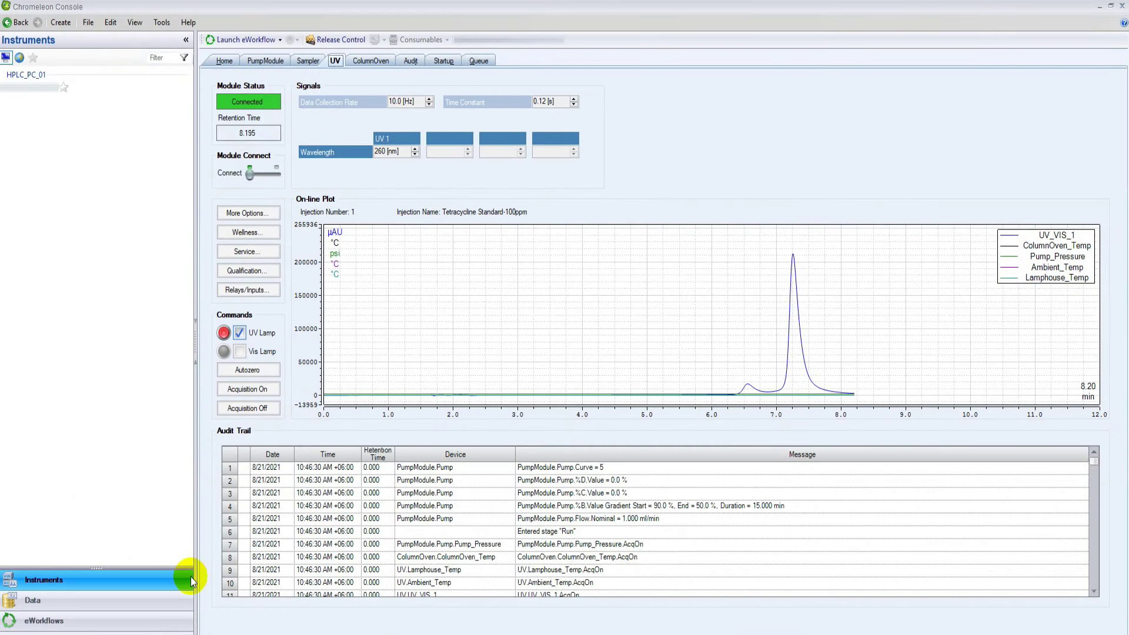
# Watch Sample-1's live UV plot, then return to the sequence with both injections Finished
pyautogui.click(151, 606)
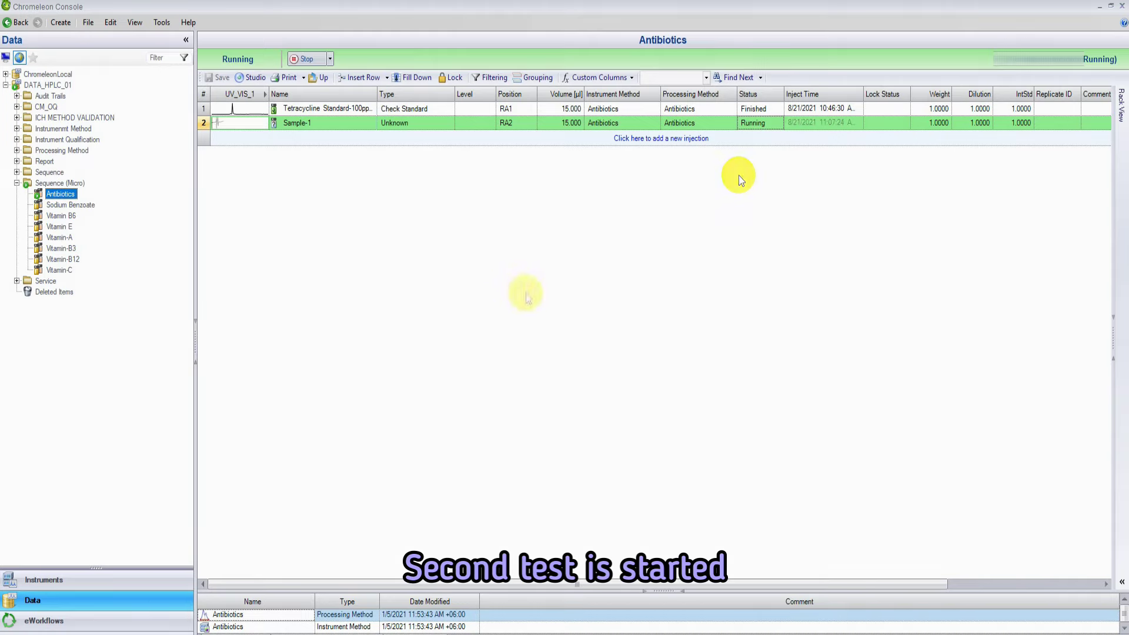
pyautogui.click(128, 585)
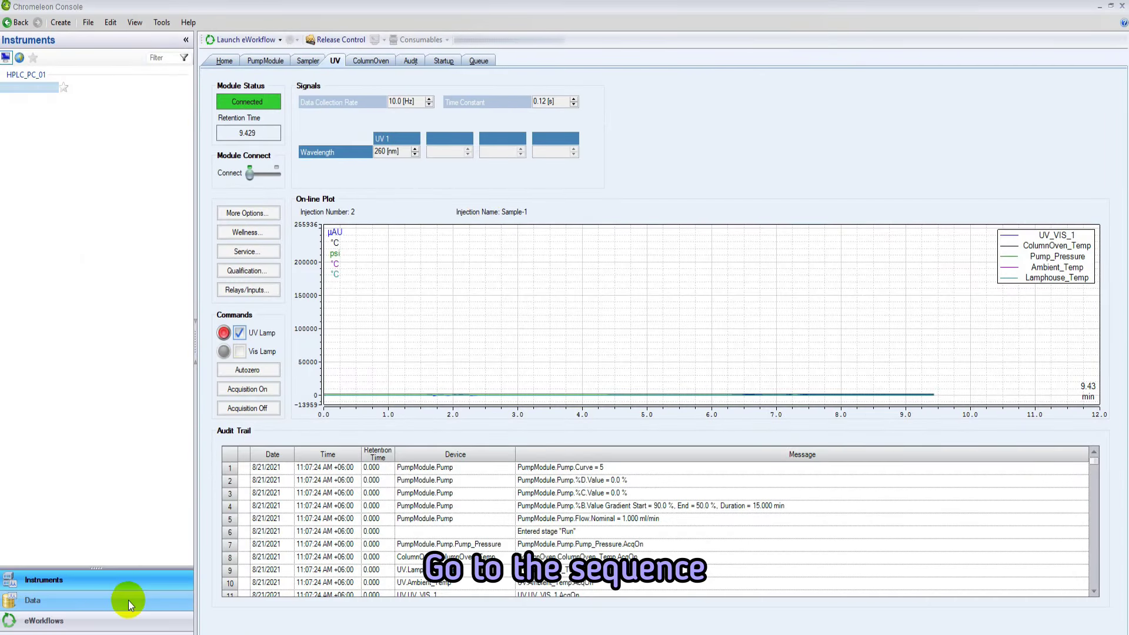
pyautogui.click(128, 601)
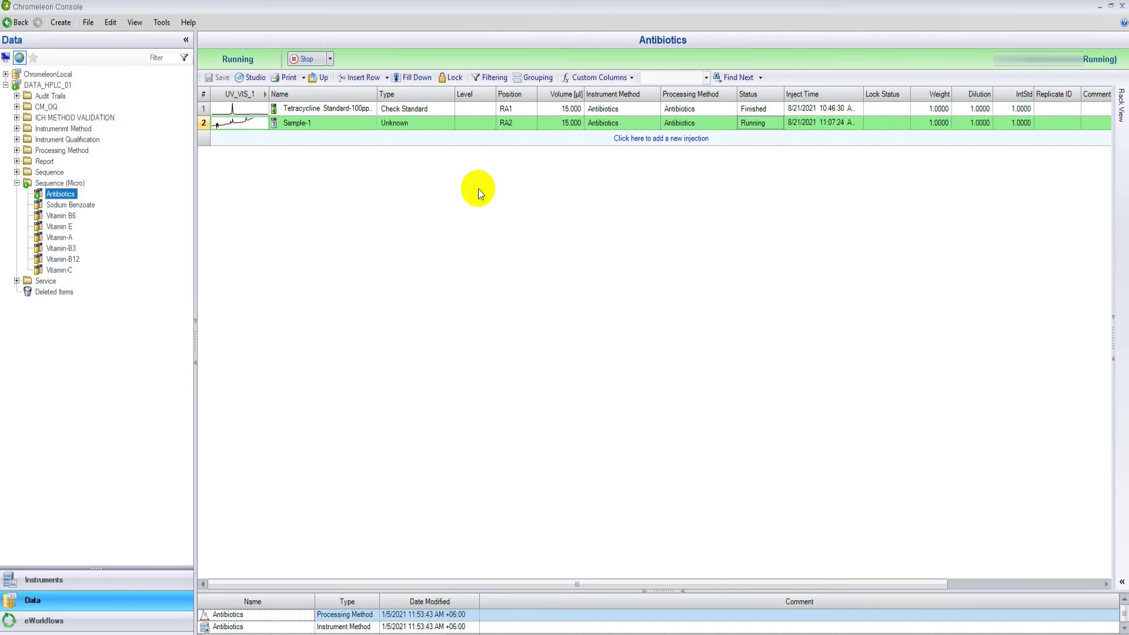
pyautogui.click(478, 188)
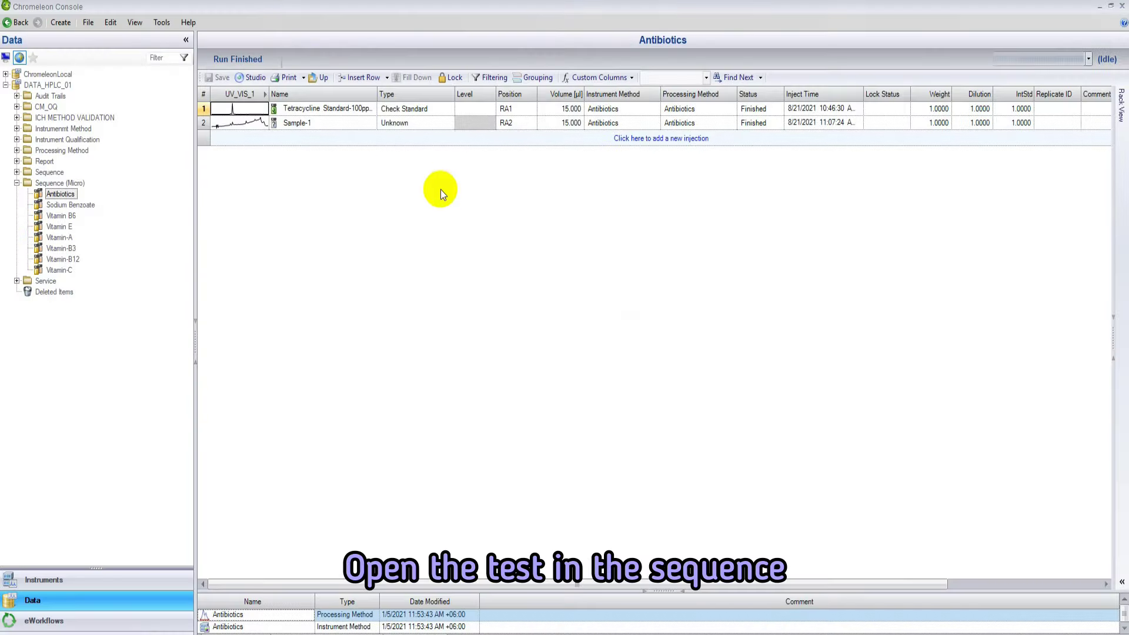
# Open the standard's results and read the 7.257 min tetracycline peak area, 47420.1096
pyautogui.doubleClick(253, 109)
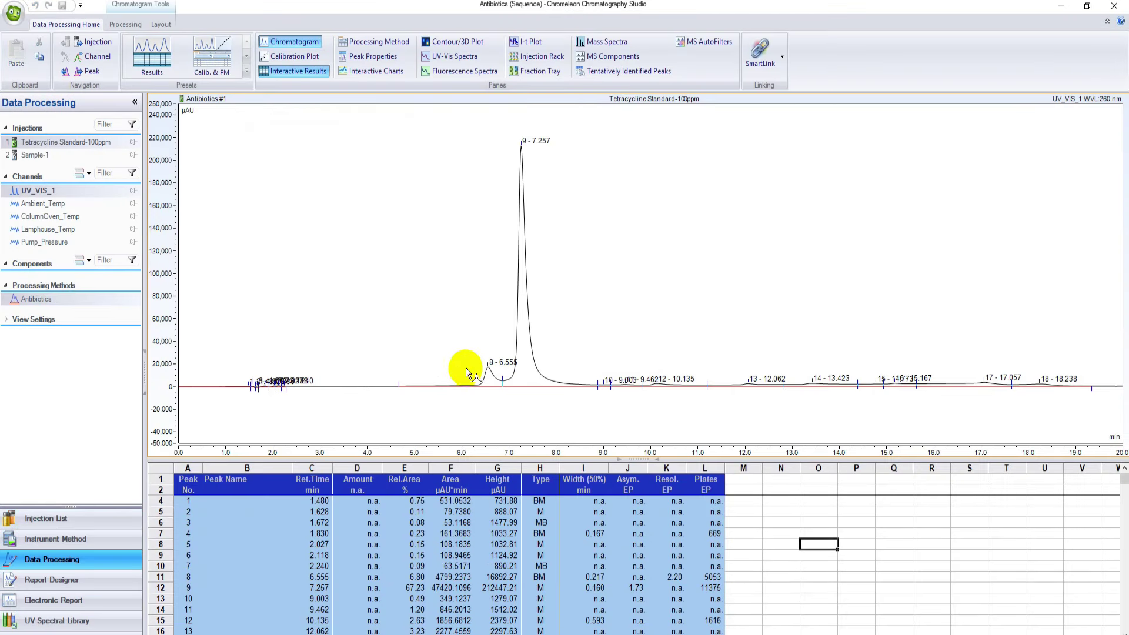
pyautogui.click(522, 363)
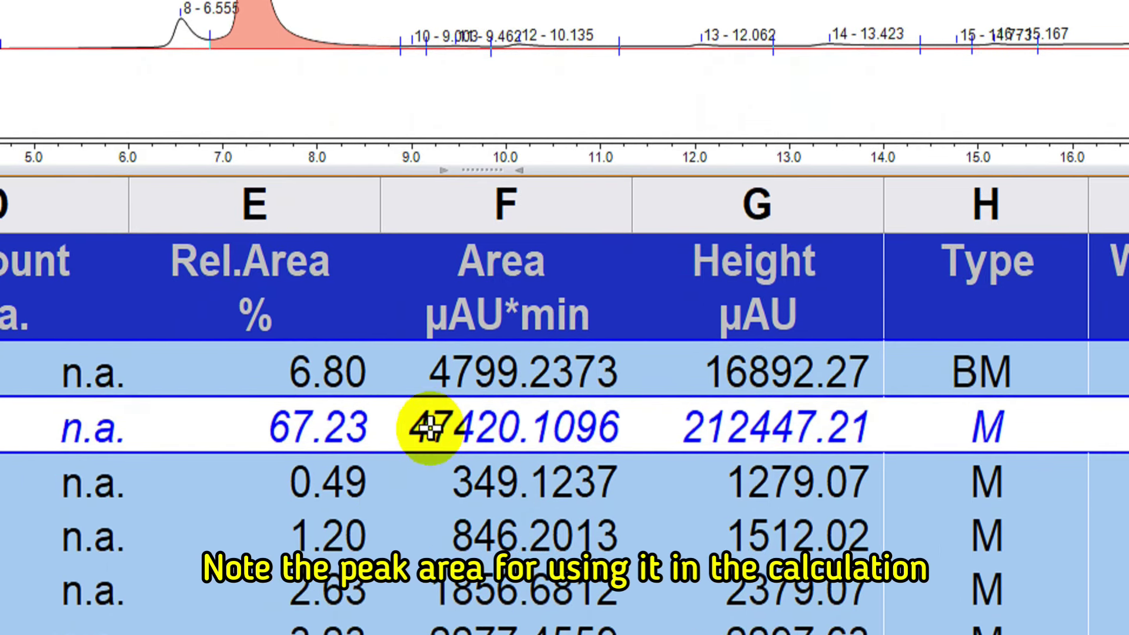
pyautogui.click(440, 433)
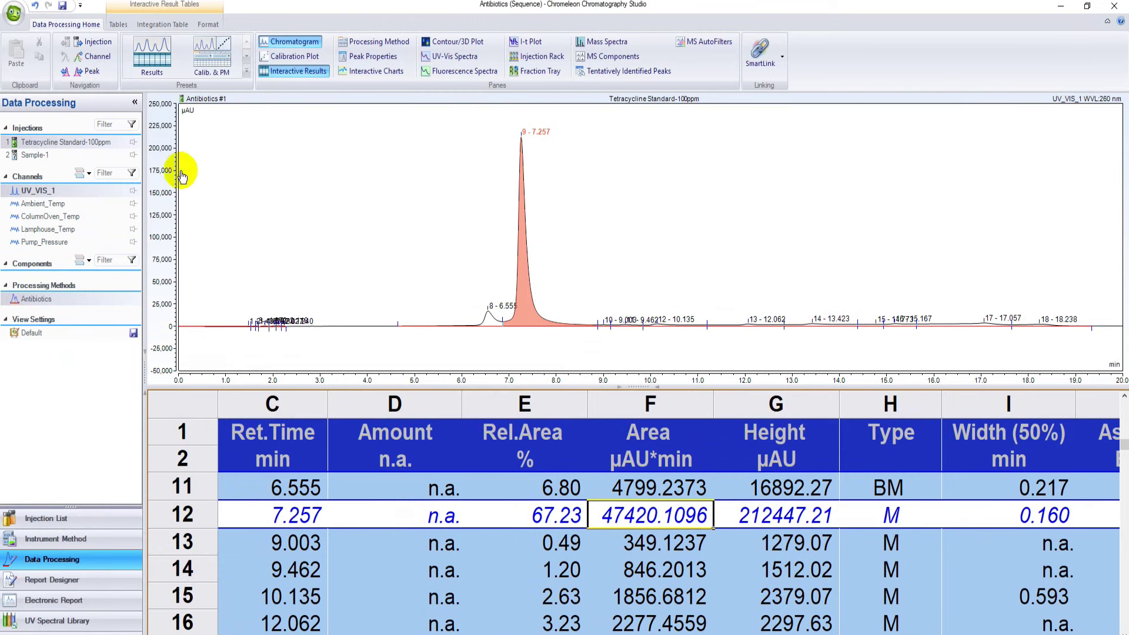
# Switch between the standard and Sample-1 to compare Sample-1's peak area of 244.8364
pyautogui.click(42, 155)
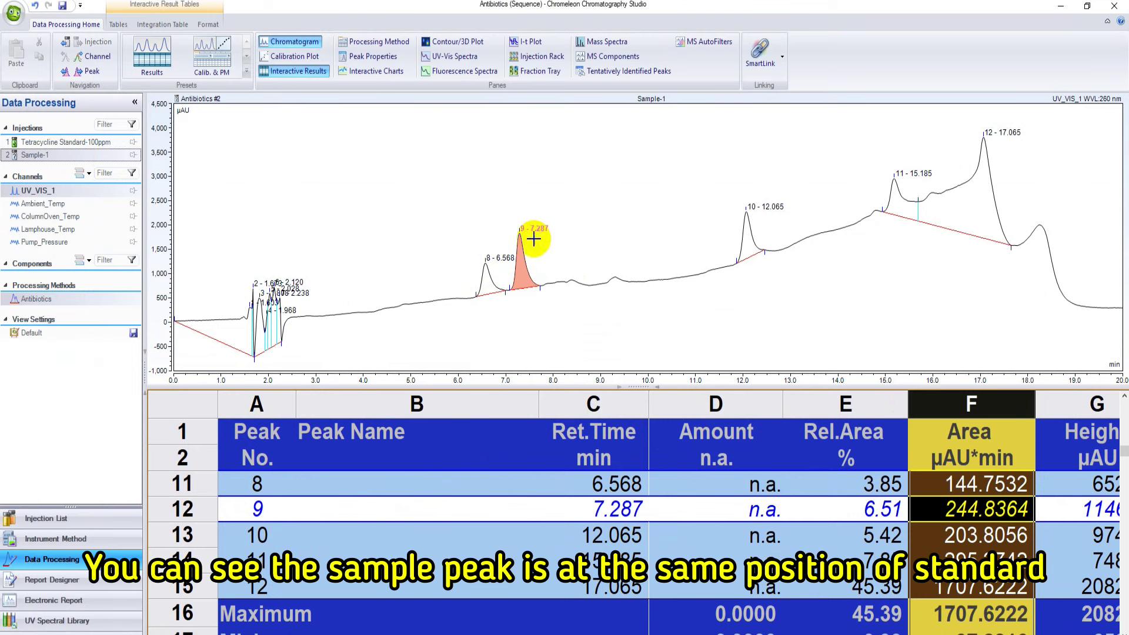
pyautogui.click(97, 145)
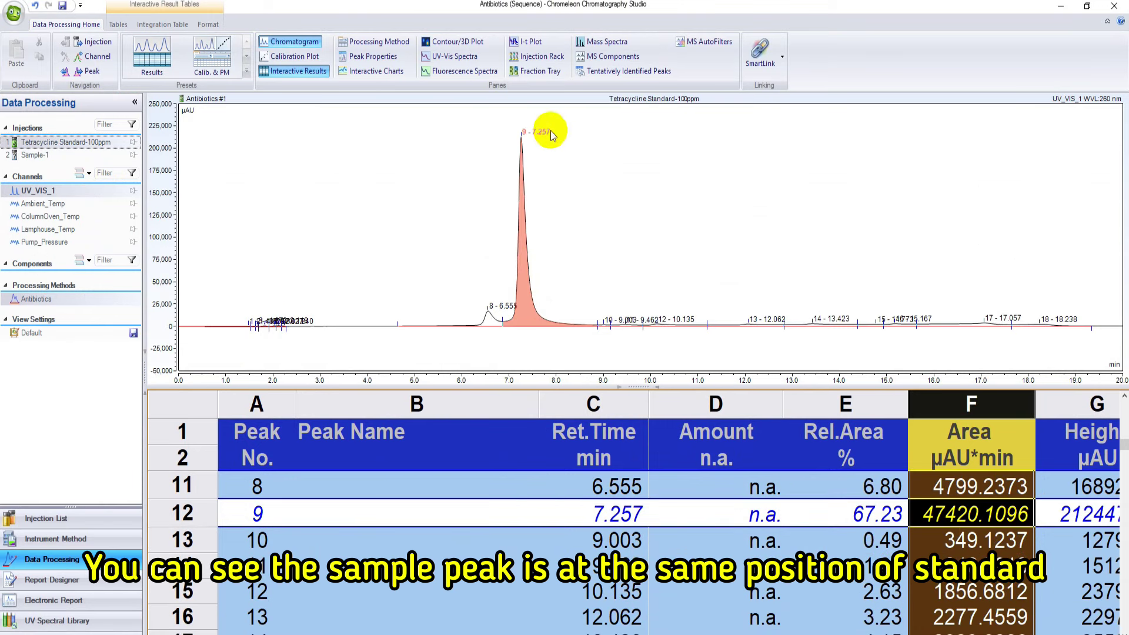
pyautogui.click(35, 157)
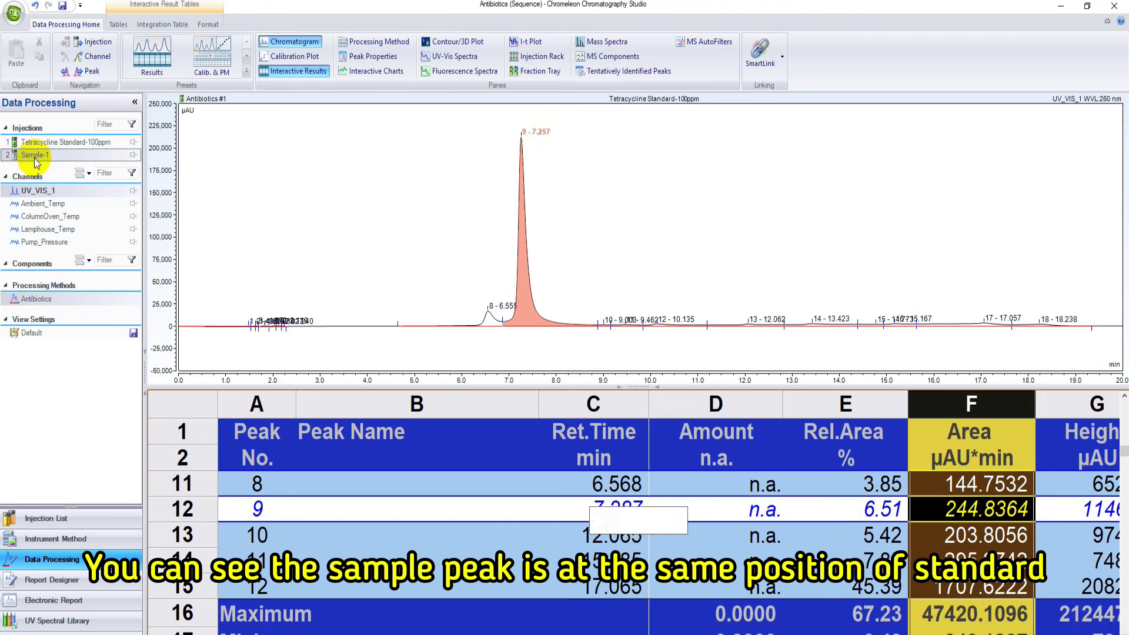
pyautogui.click(41, 142)
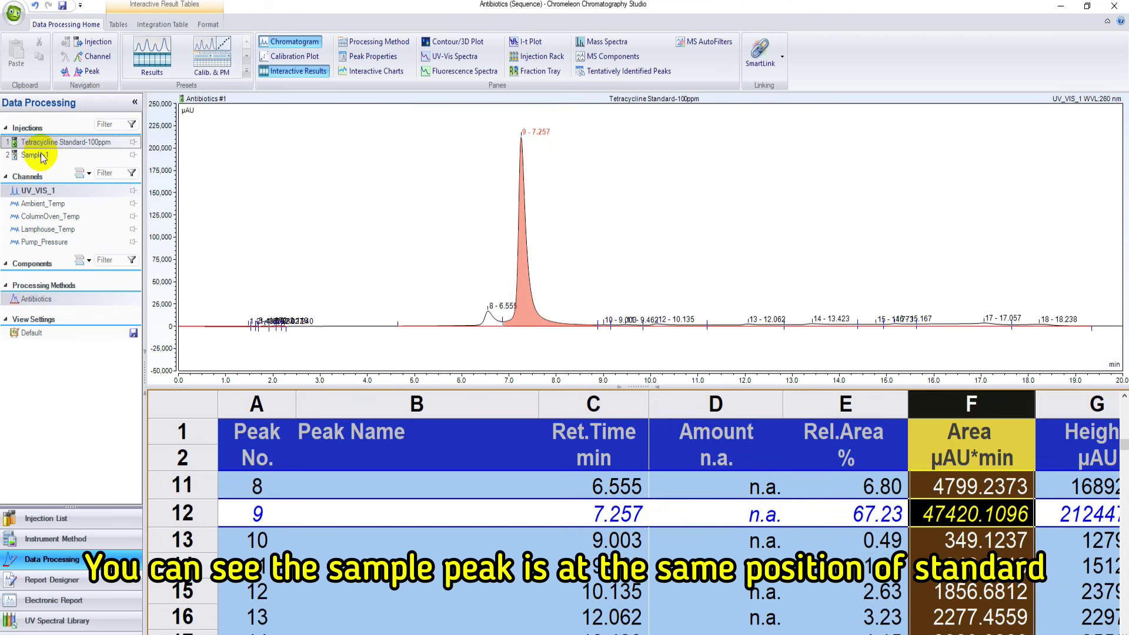
pyautogui.click(36, 155)
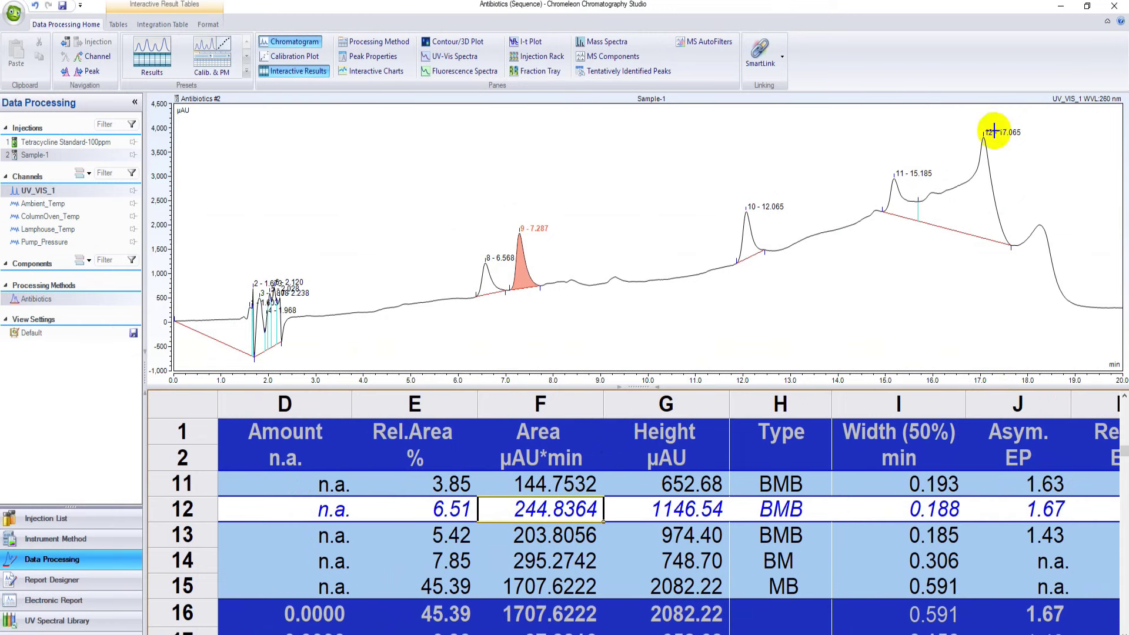
# Close Chromatography Studio to return to the finished Antibiotics sequence
pyautogui.click(1117, 14)
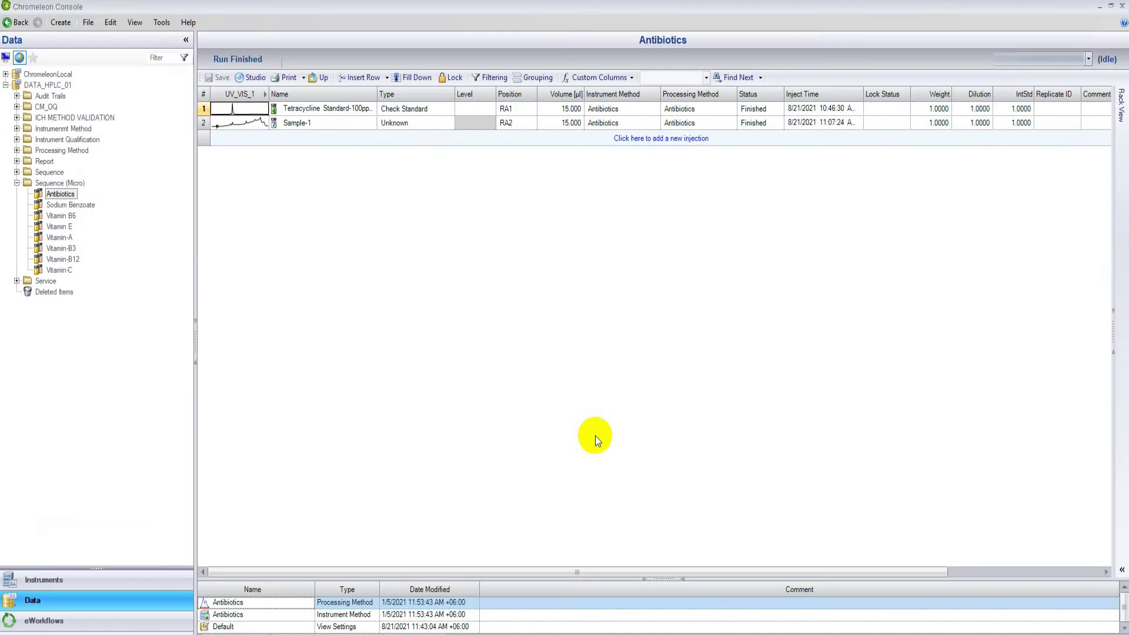